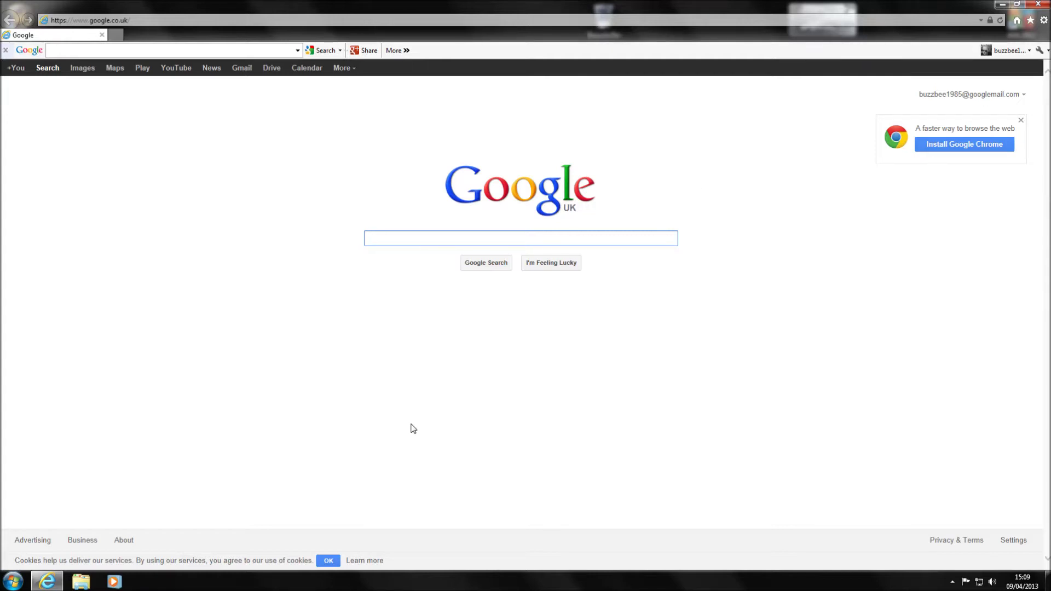
- Search Google for 'bdcraft' and go to BDcraft.net's texture pack download page
text(bdcraft)
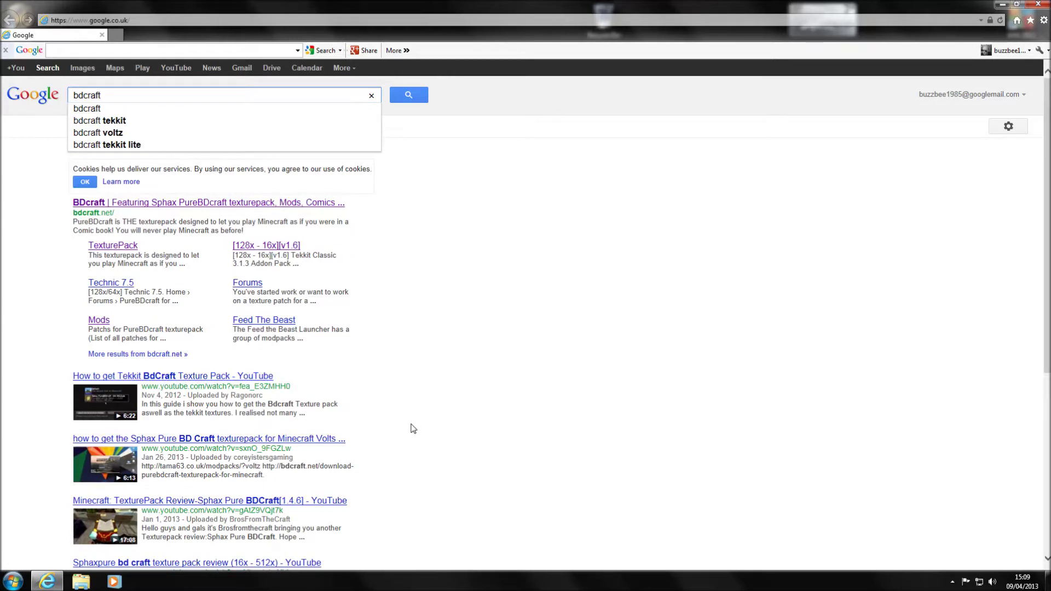
key(Return)
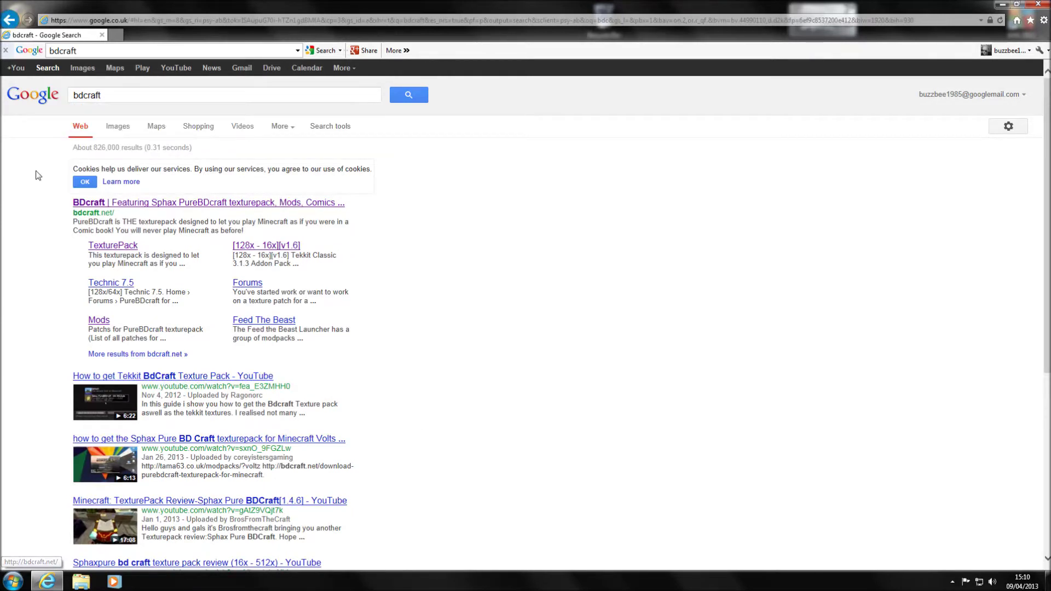
click(141, 206)
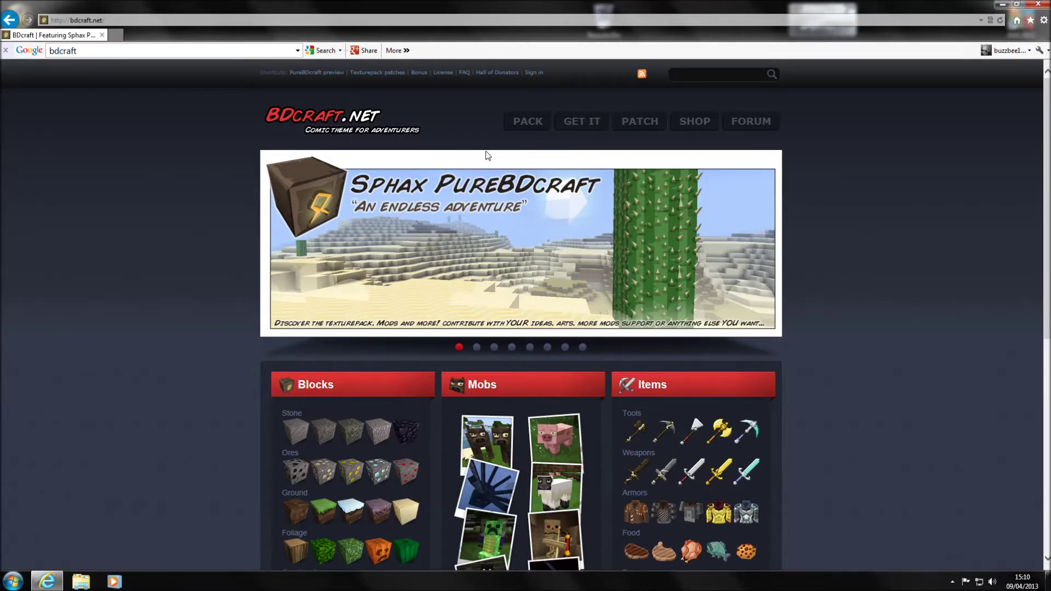
click(572, 126)
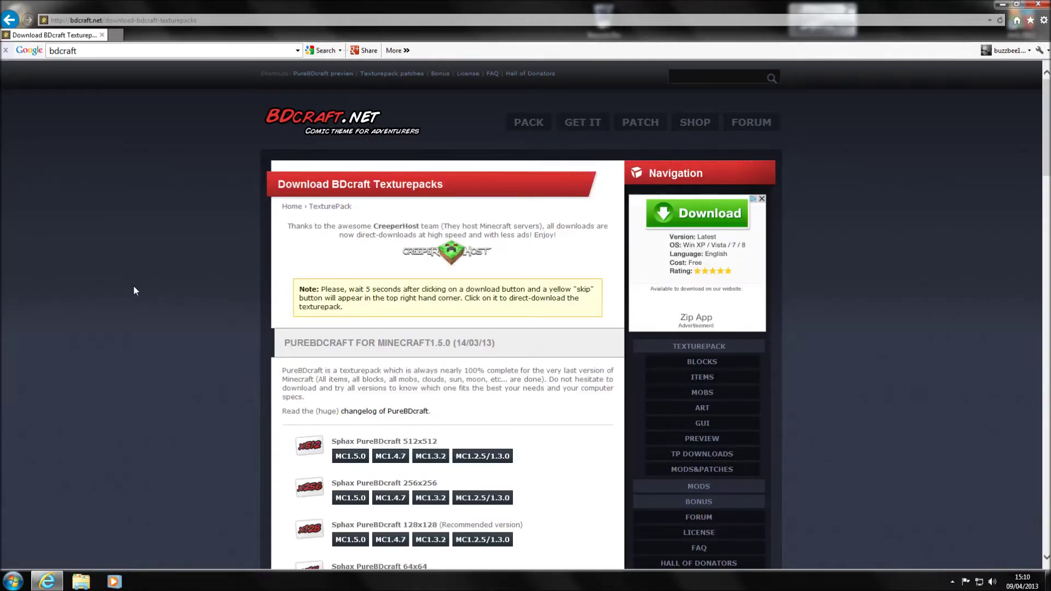
- Download the 128x128 MC1.4.7 Sphax PureBDcraft zip, skipping the ad, and save it to the Desktop
scroll(133, 290, down, 3)
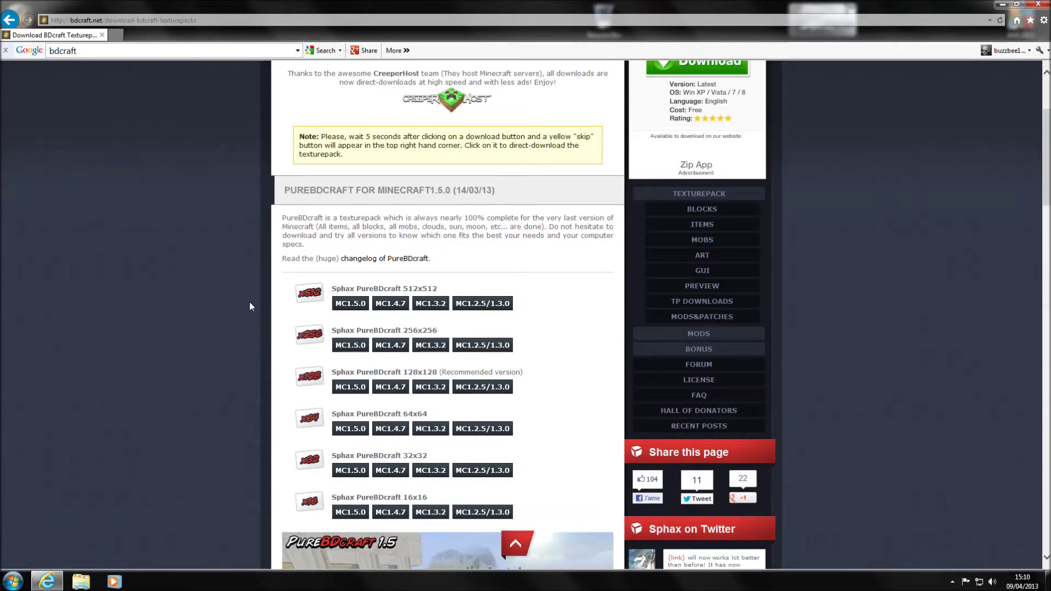
click(390, 392)
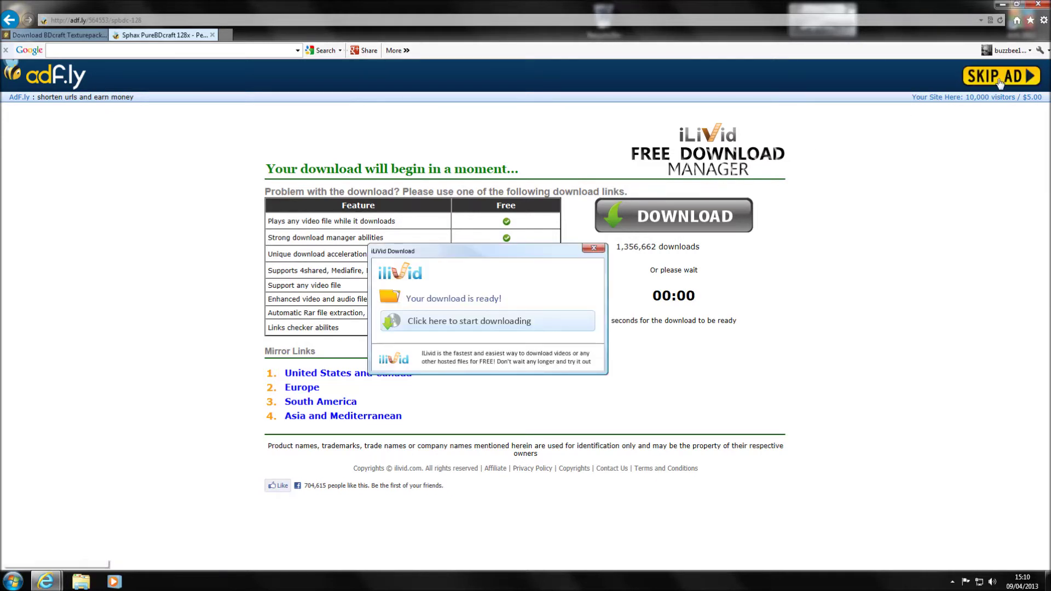
click(999, 79)
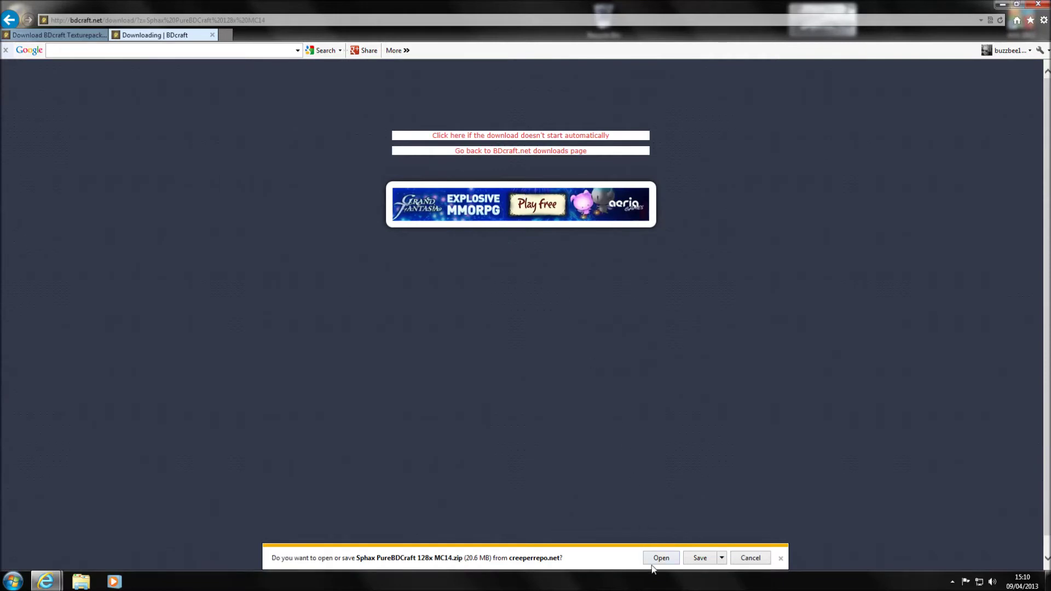
click(721, 558)
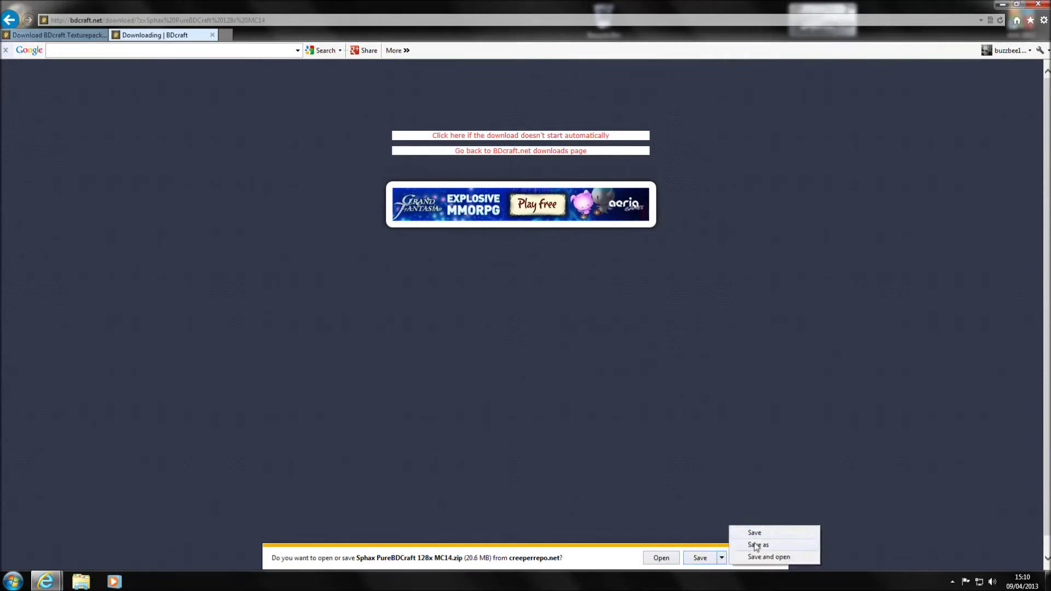
click(747, 547)
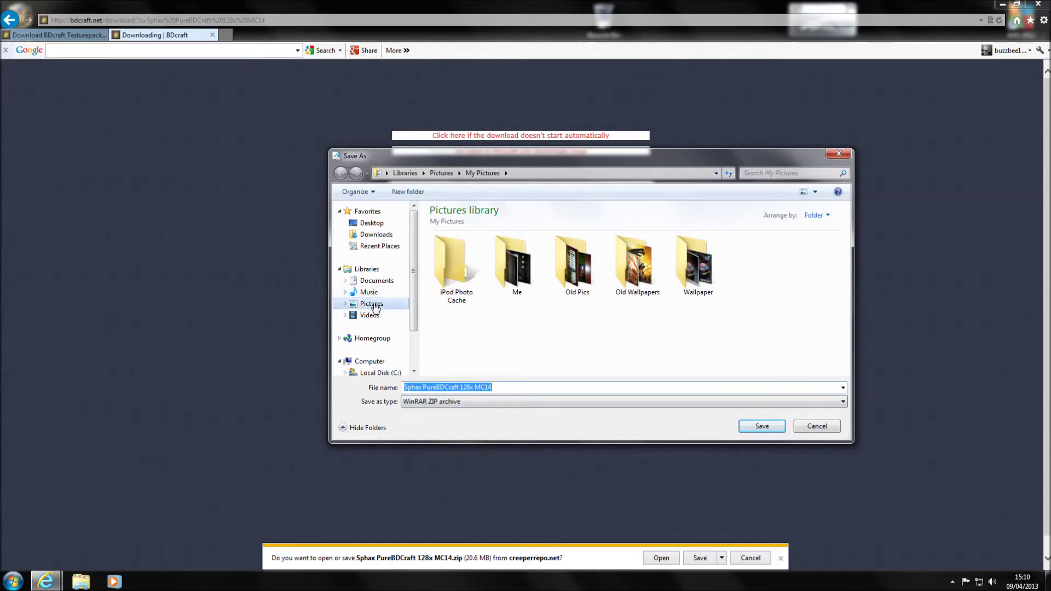
click(371, 223)
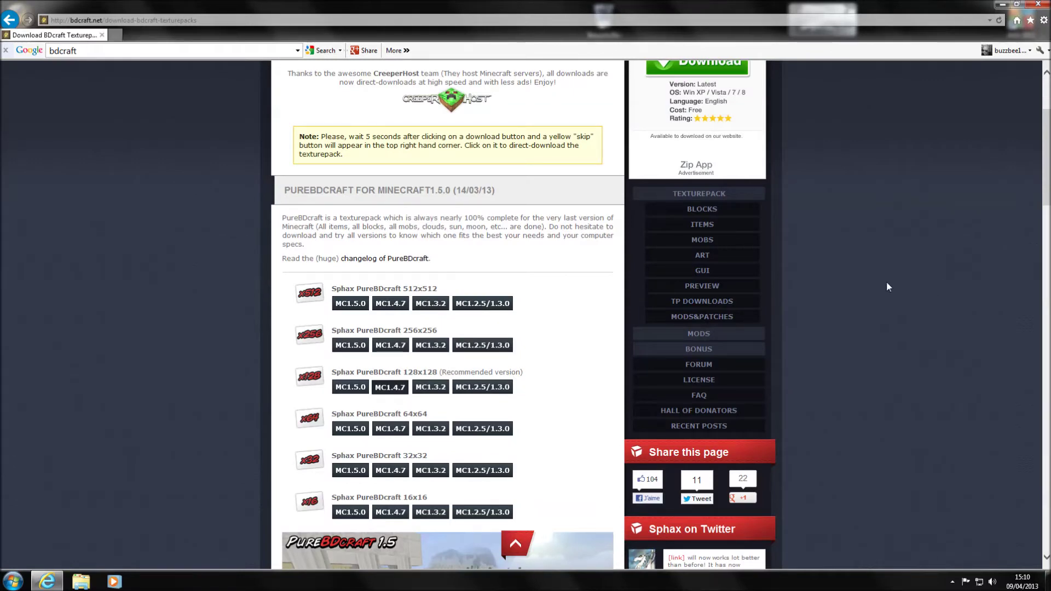
scroll(885, 282, up, 3)
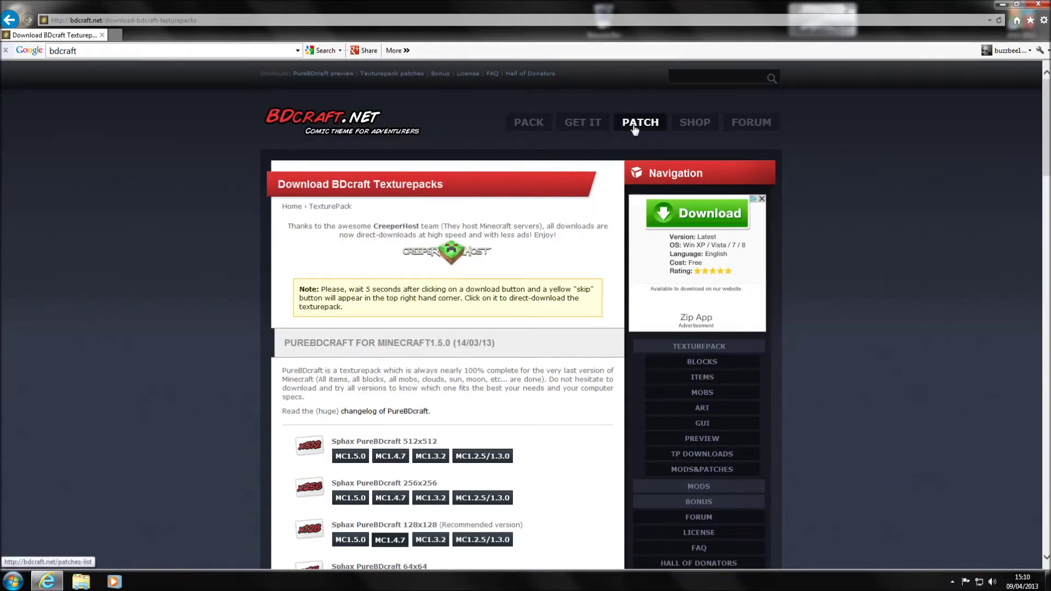
- Open the PATCH page and scroll through the Mods&Patches List of 42 mods and mod-packs
click(637, 123)
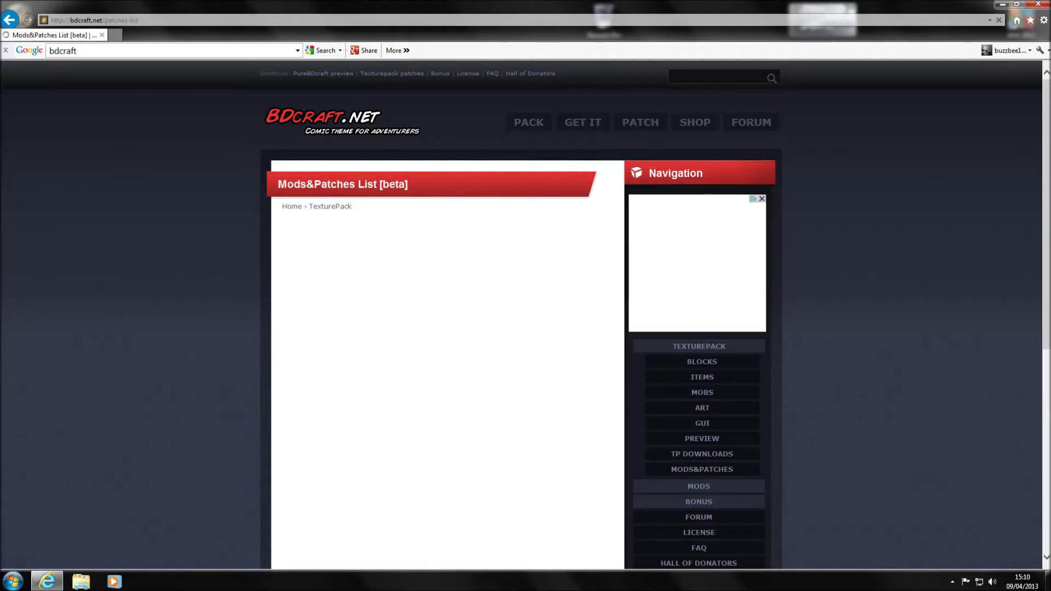
scroll(183, 328, down, 3)
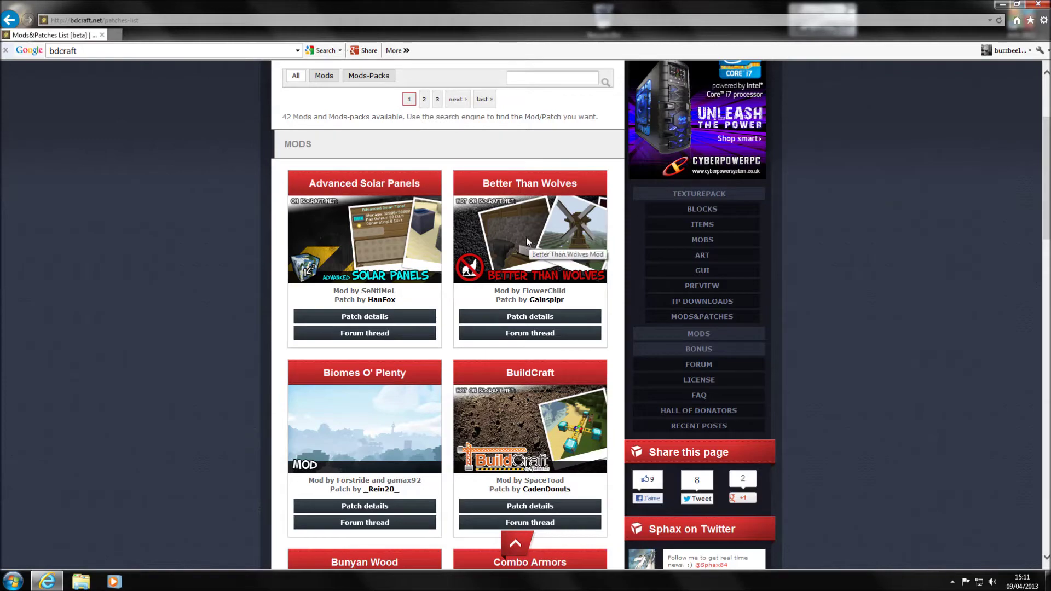
scroll(142, 333, down, 5)
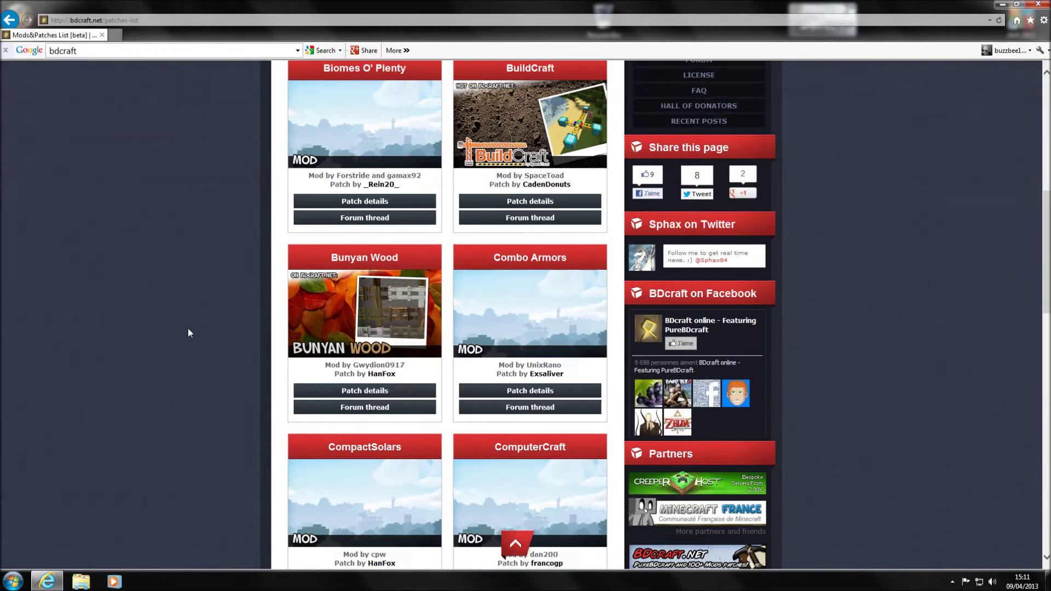
scroll(504, 330, down, 3)
scroll(504, 331, down, 5)
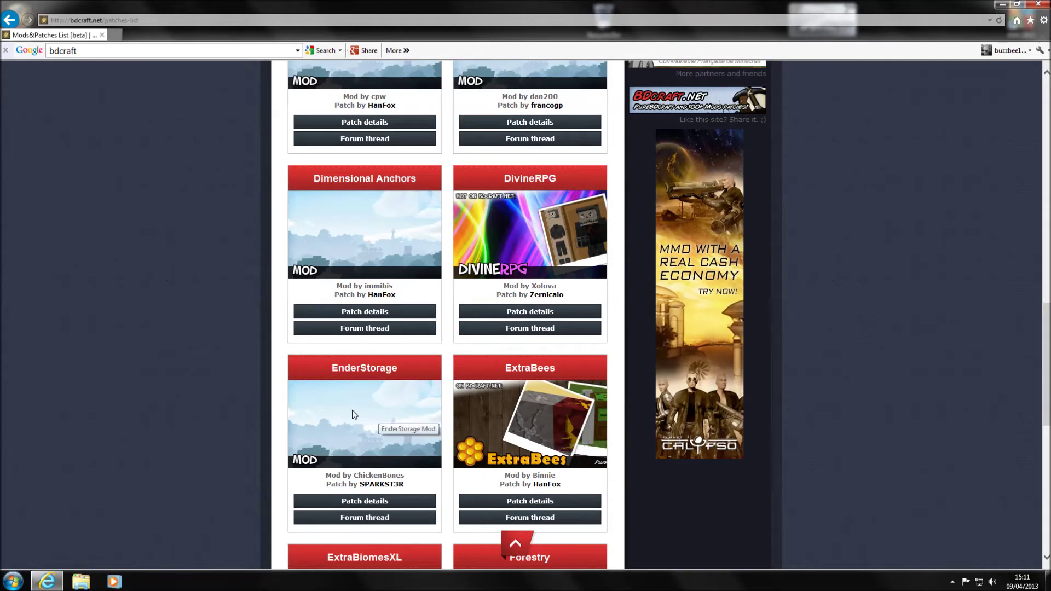
scroll(192, 342, down, 3)
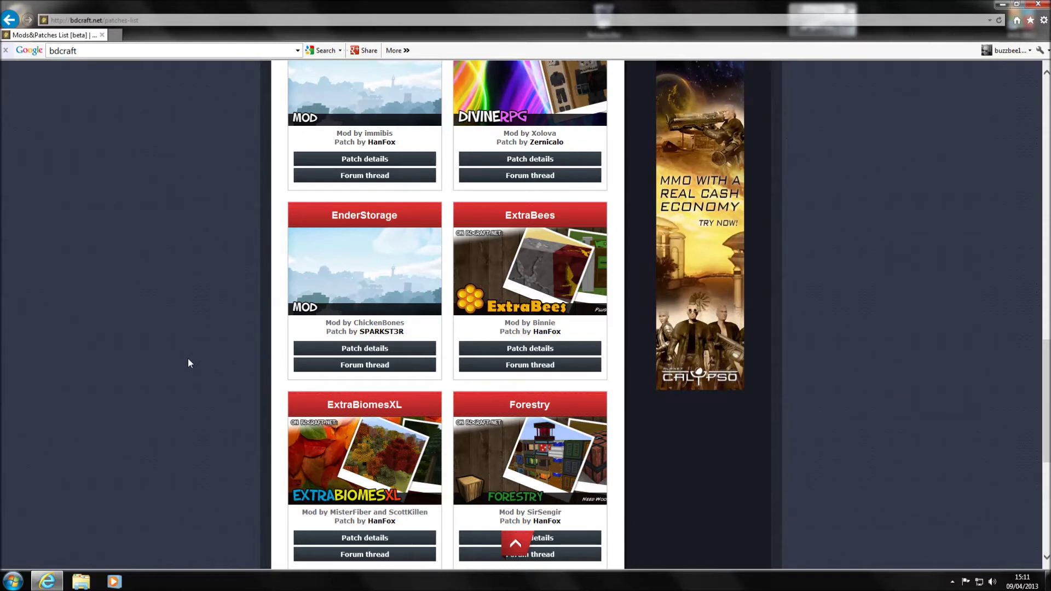
scroll(206, 382, down, 3)
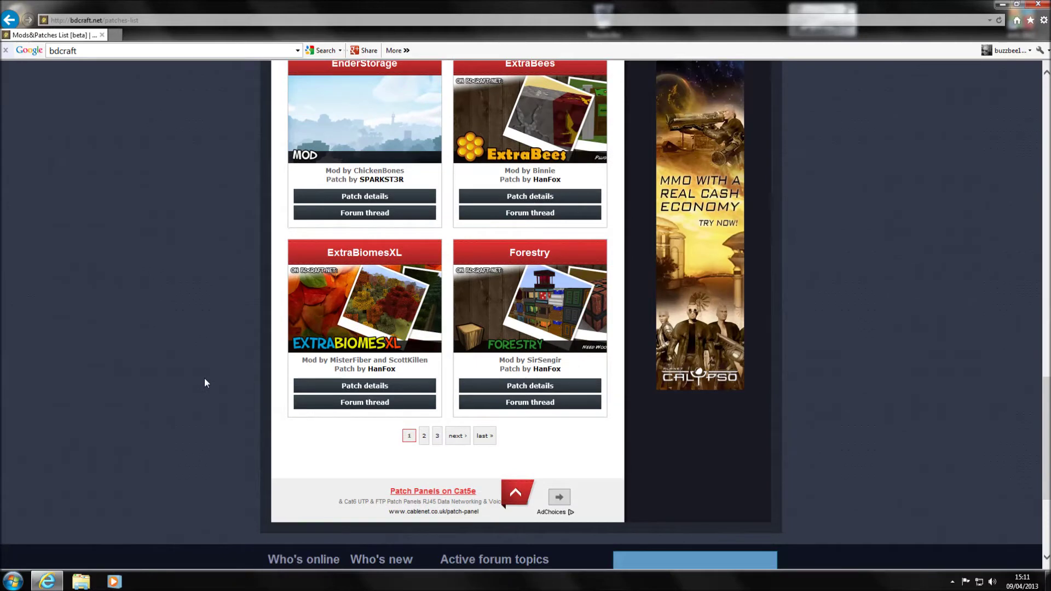
scroll(205, 377, up, 12)
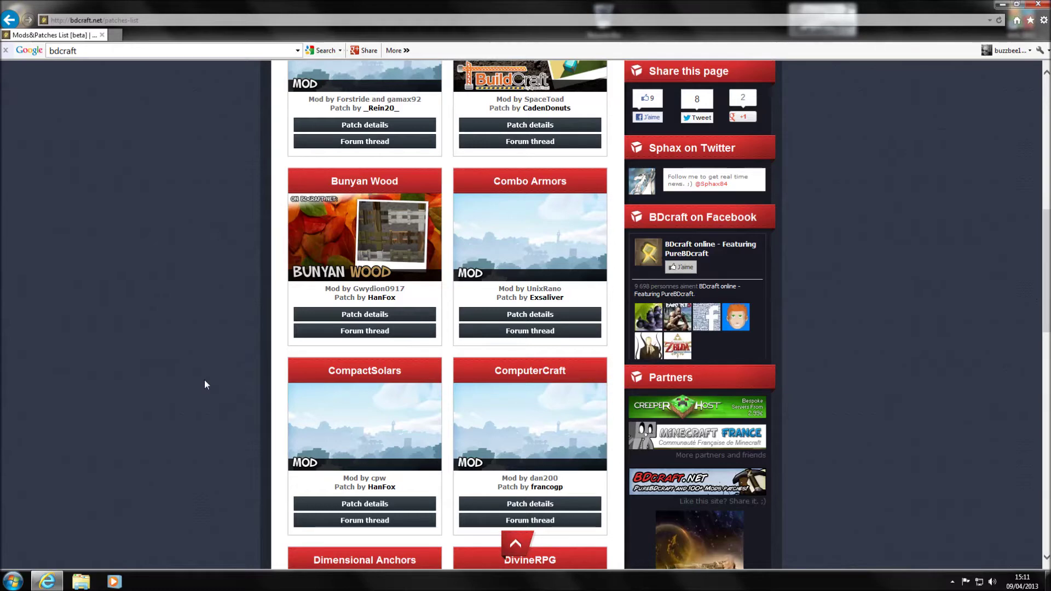
scroll(204, 381, up, 3)
scroll(204, 381, up, 6)
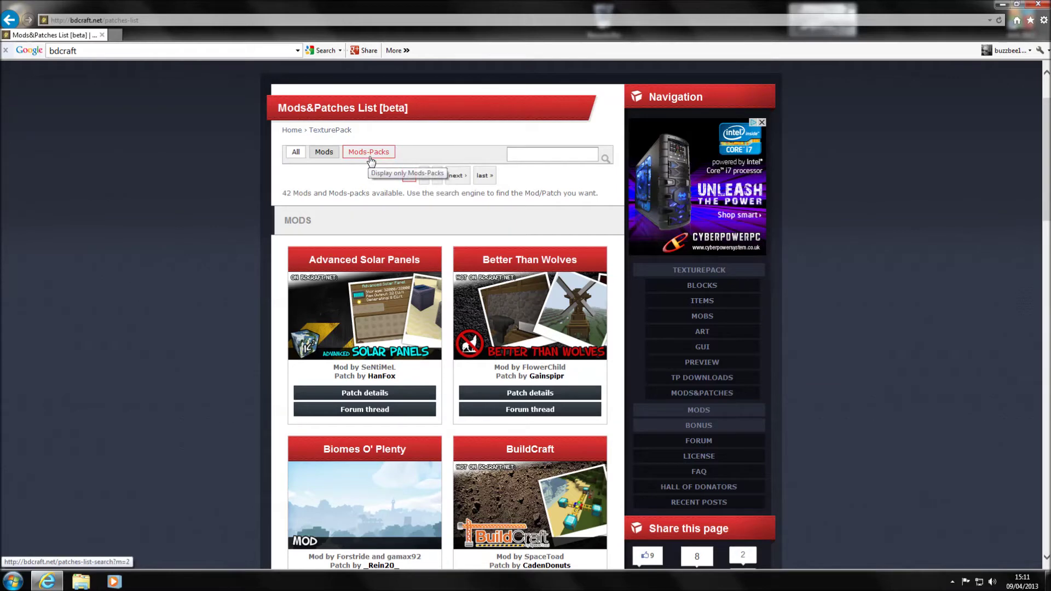
- Filter the patch list to Mods-Packs and open the Voltz patch details
click(371, 159)
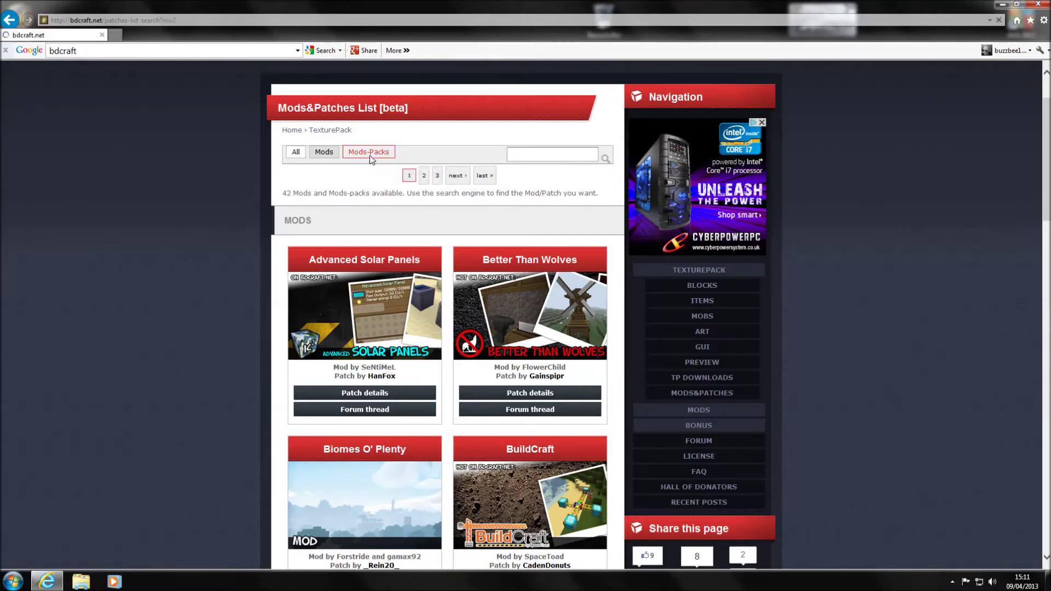
scroll(177, 291, down, 3)
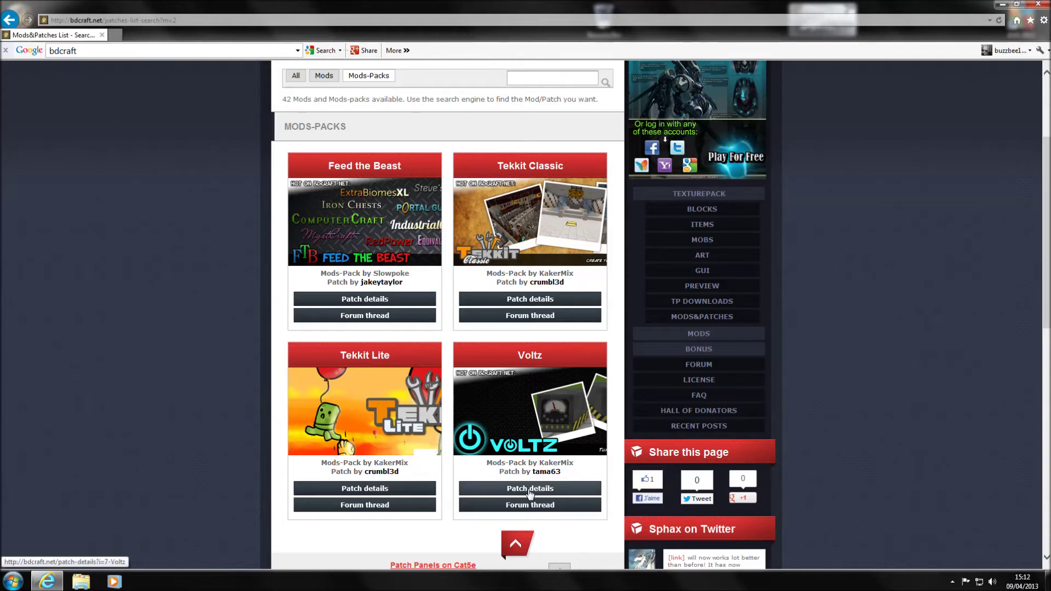
click(530, 492)
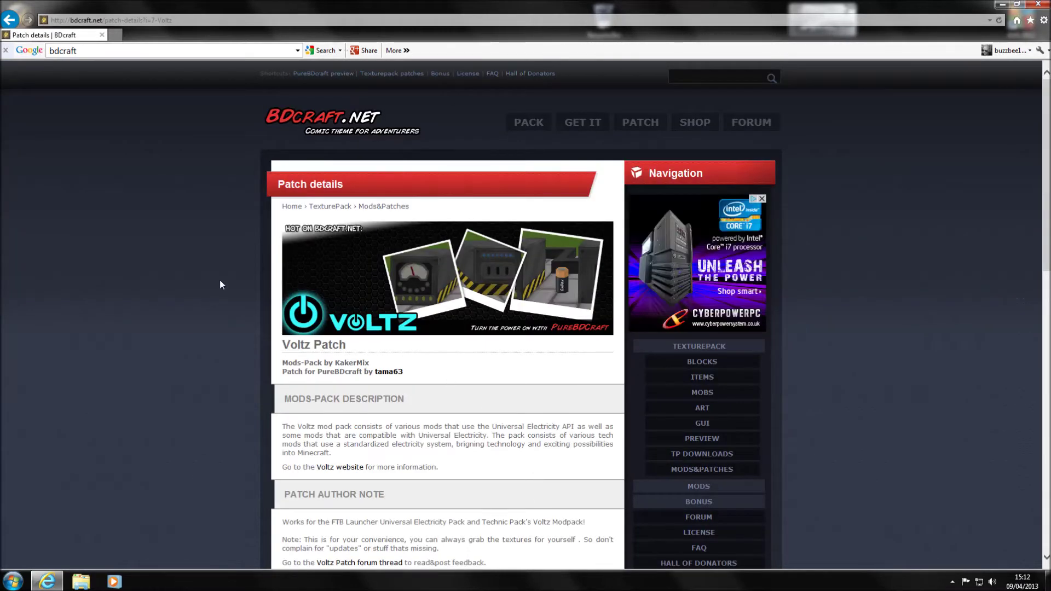
- Save the Voltz 1.2 128x patch zip to the Desktop
scroll(242, 244, down, 5)
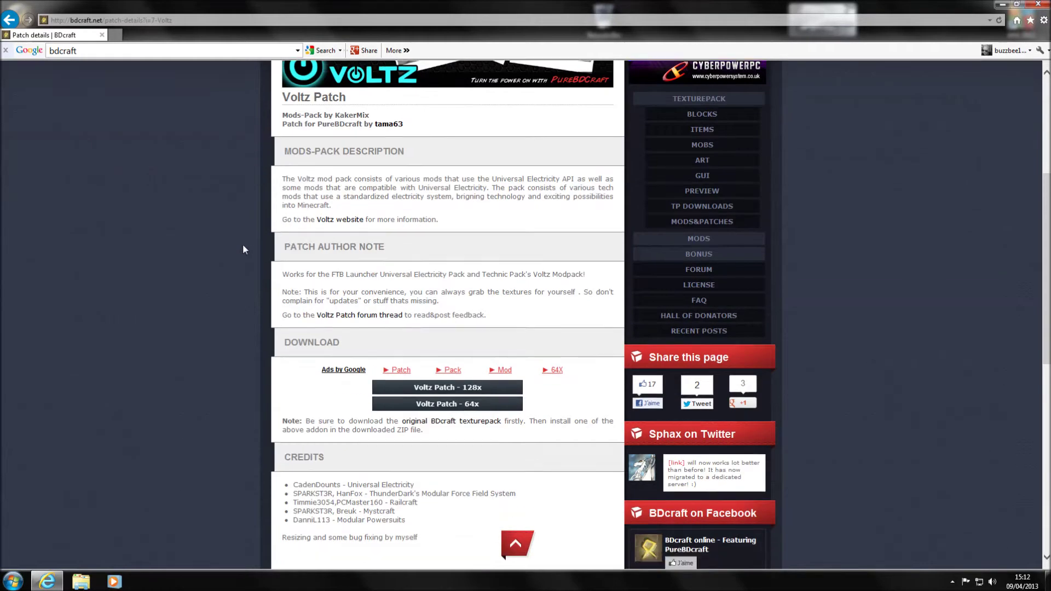
scroll(242, 244, down, 1)
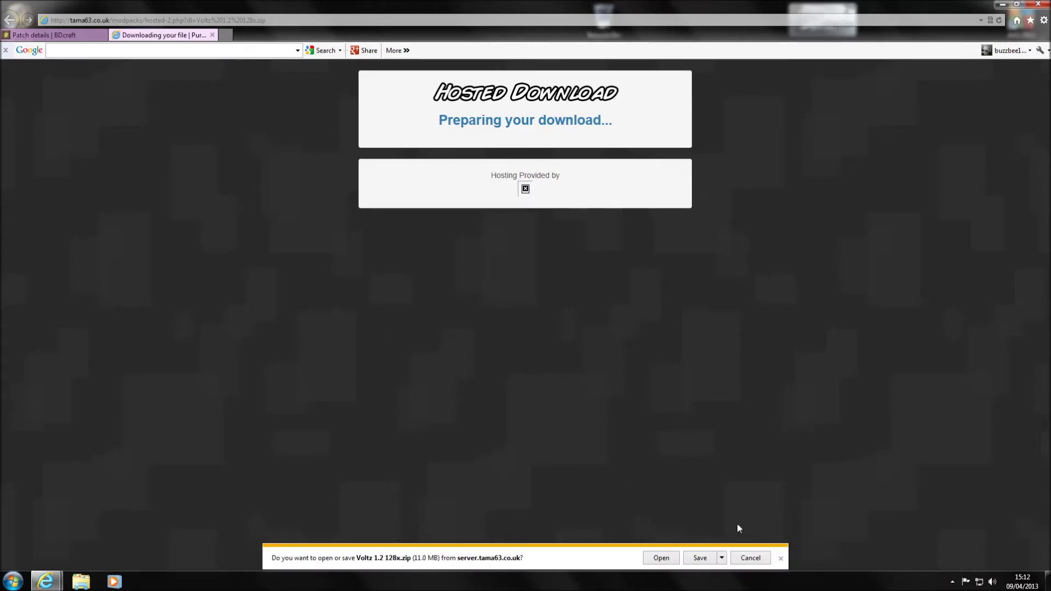
click(722, 558)
click(761, 542)
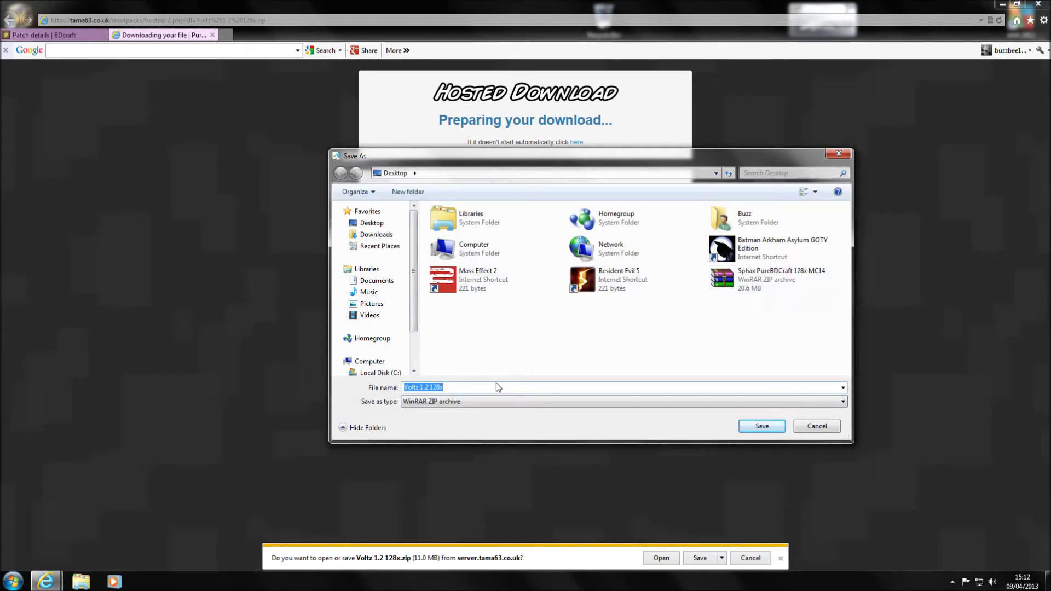
click(766, 428)
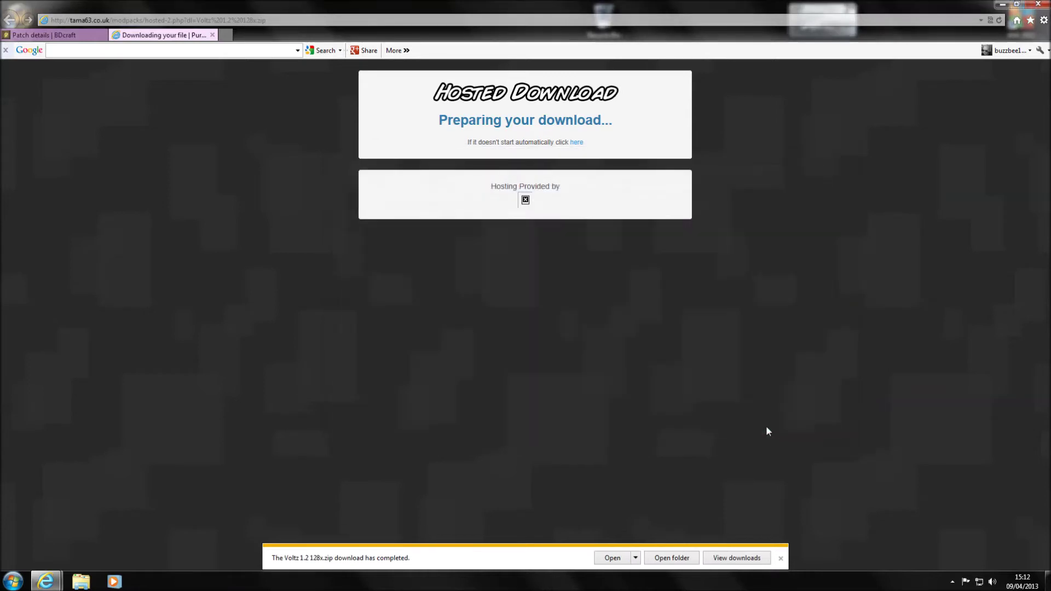
click(781, 558)
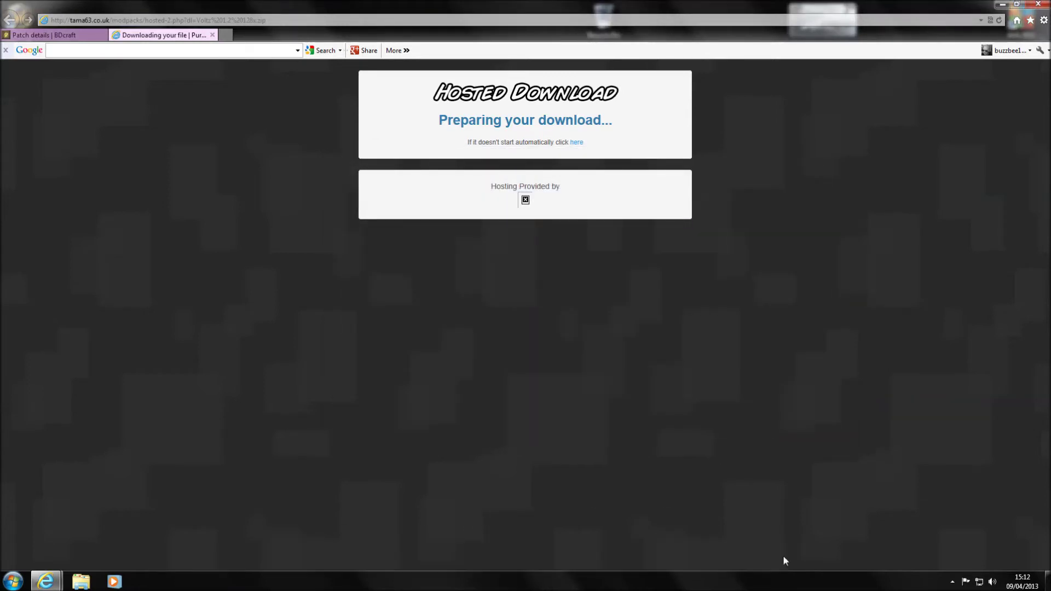
- Close the download tab, look over the Voltz Patch page, and minimize the browser
click(213, 35)
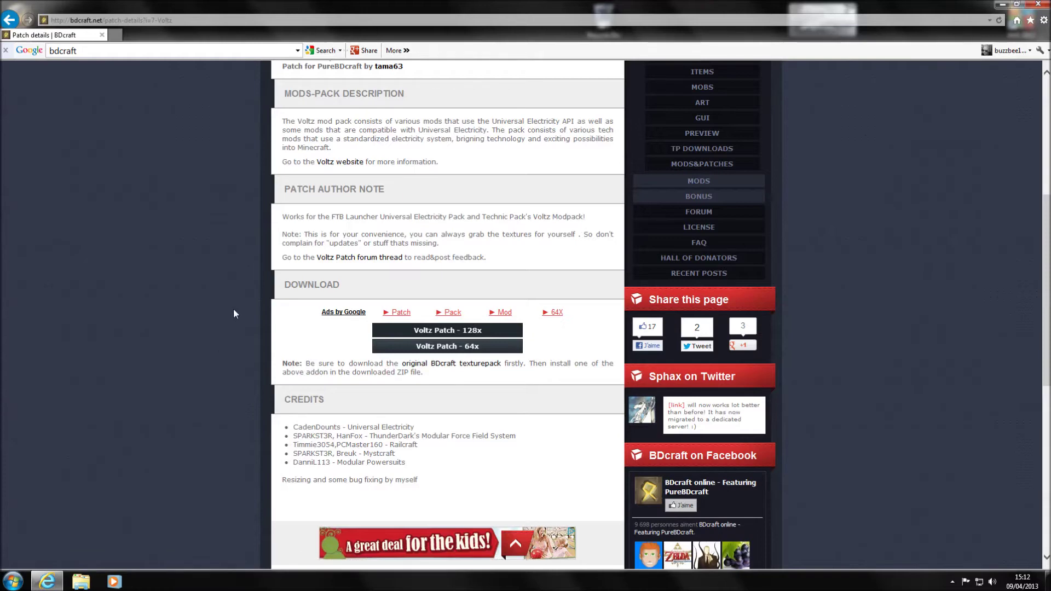
scroll(233, 310, down, 3)
scroll(233, 310, down, 3)
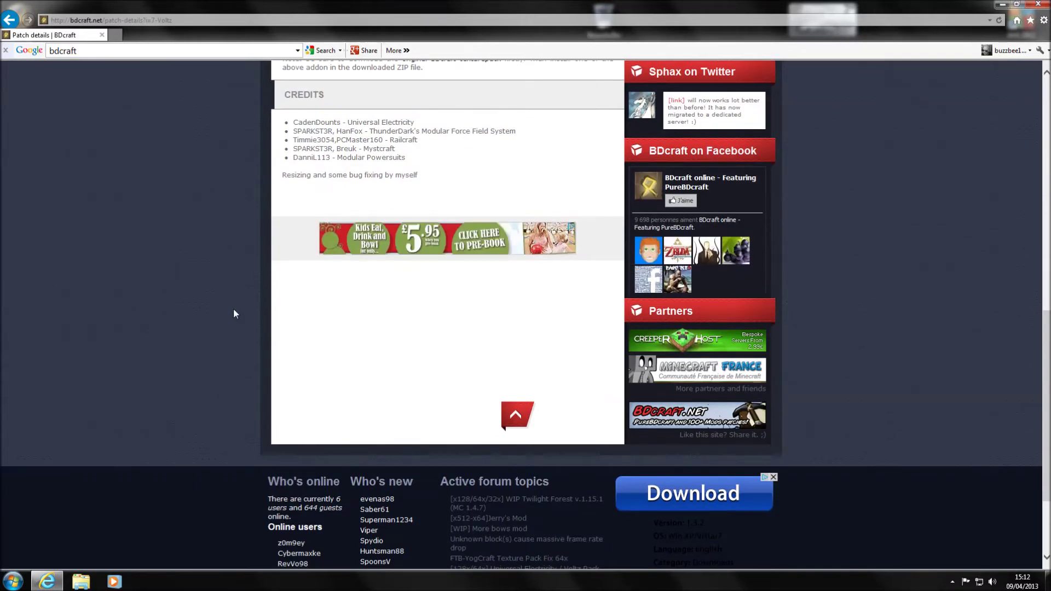
scroll(236, 304, up, 5)
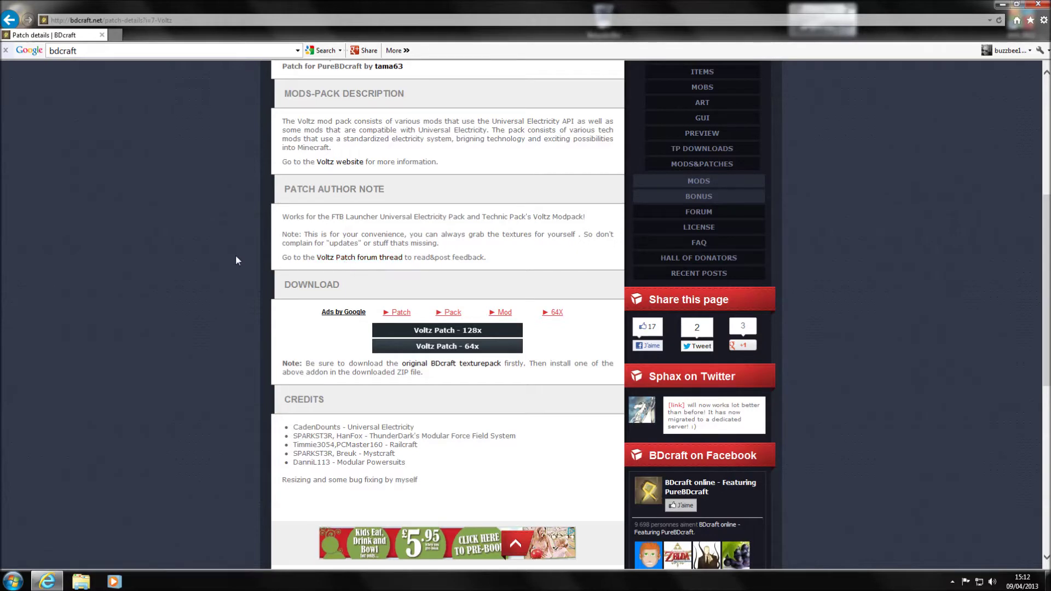
scroll(237, 260, up, 3)
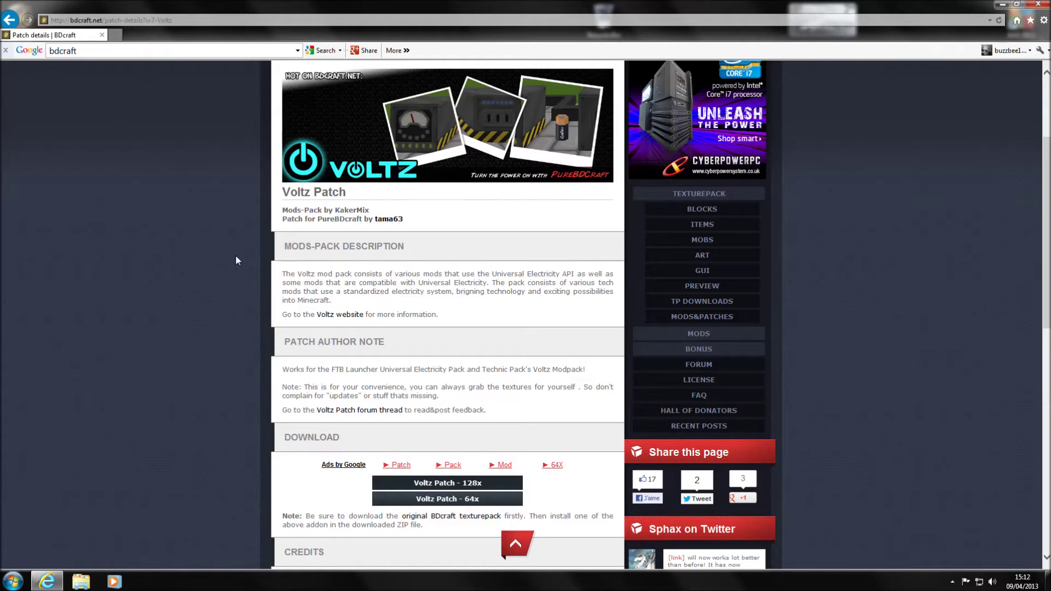
scroll(235, 255, up, 3)
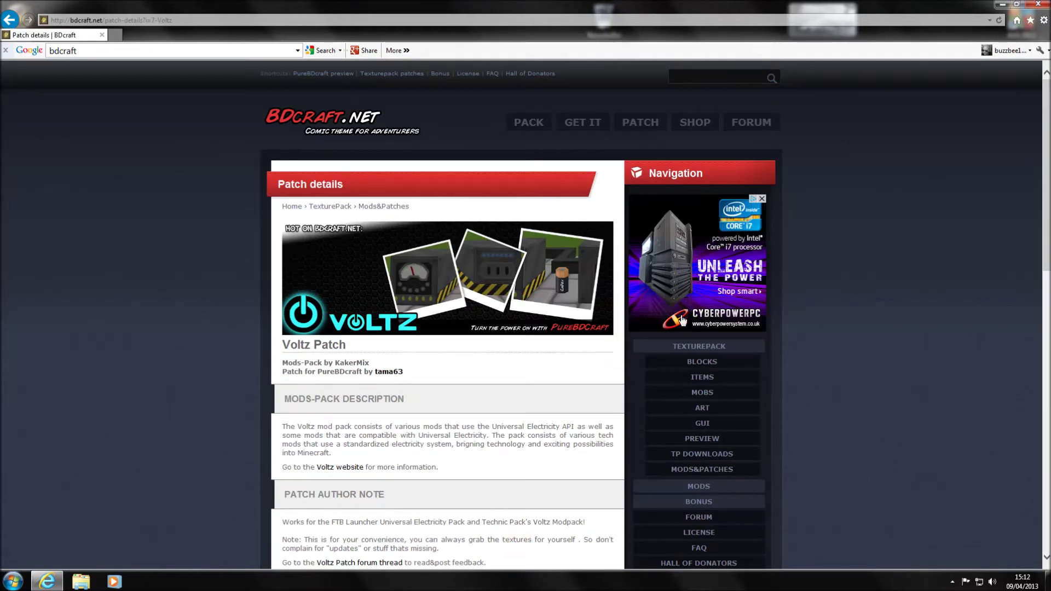
scroll(882, 320, down, 3)
scroll(829, 303, up, 3)
click(1001, 4)
- Place the Sphax PureBDcraft and Voltz 1.2 128x zips side by side near the desktop's top
drag(19, 419, 269, 143)
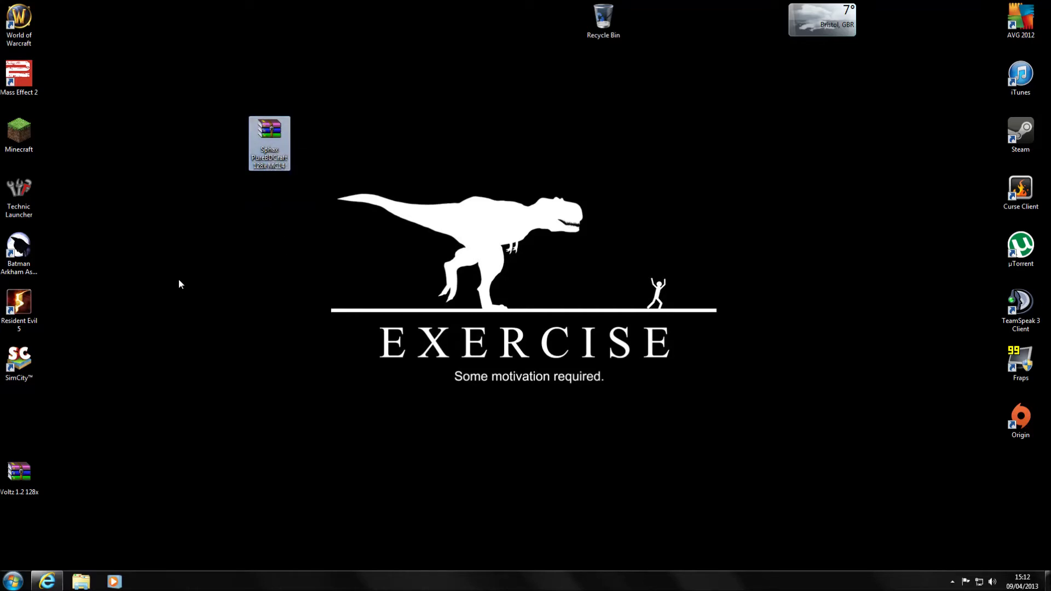
drag(19, 473, 397, 150)
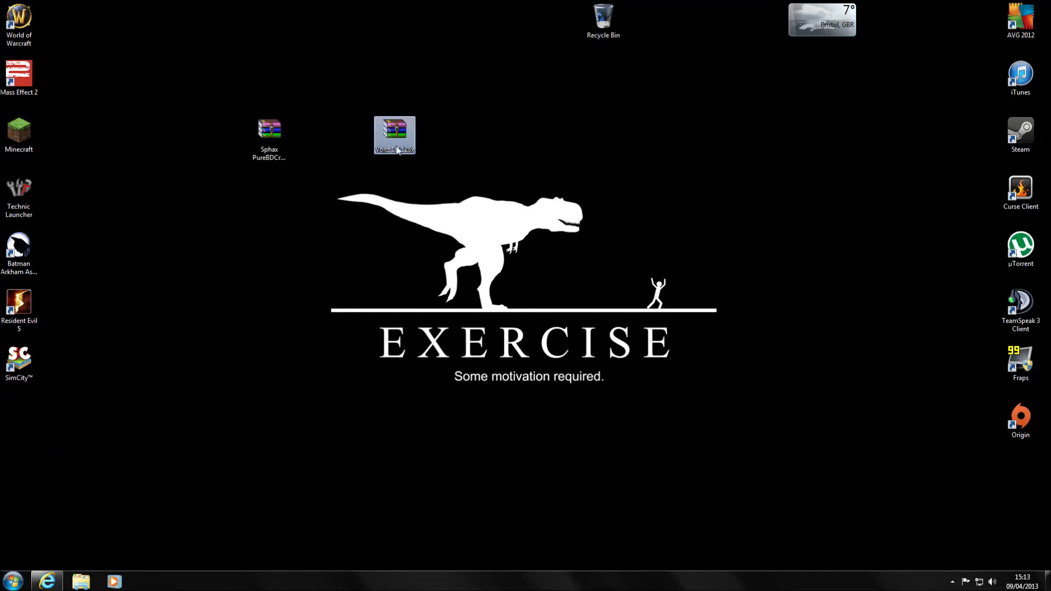
click(268, 137)
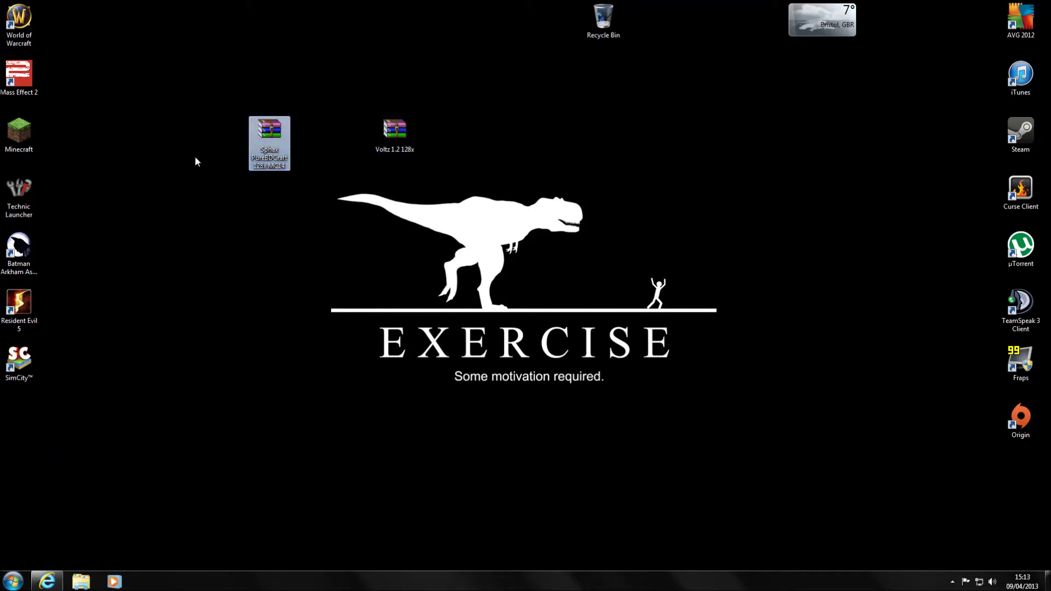
- Open Sphax PureBDcraft 128x MC14.zip in WinRAR, dismissing the license reminder
double_click(278, 129)
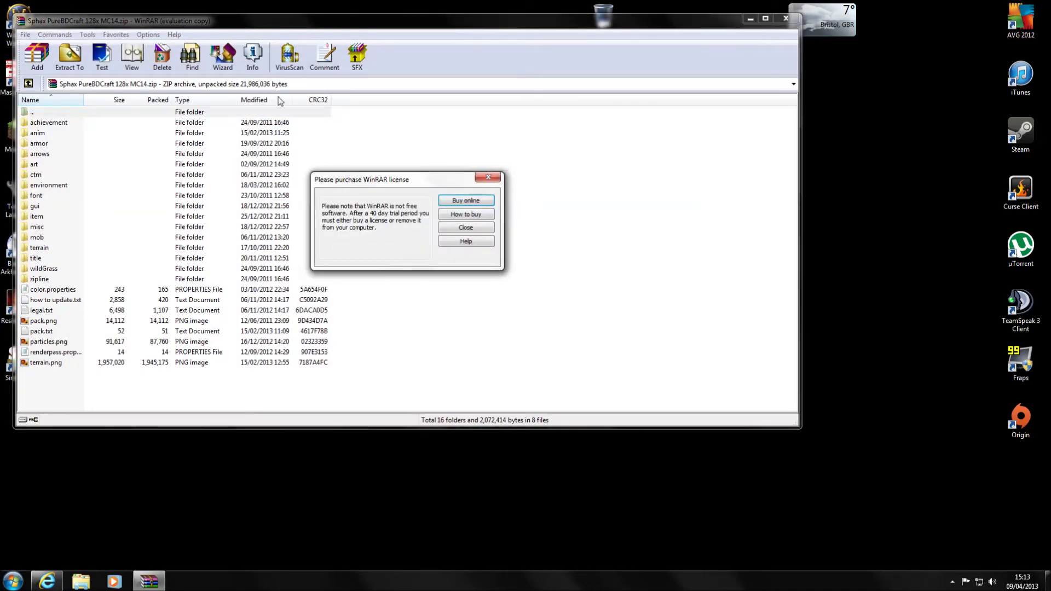
click(466, 227)
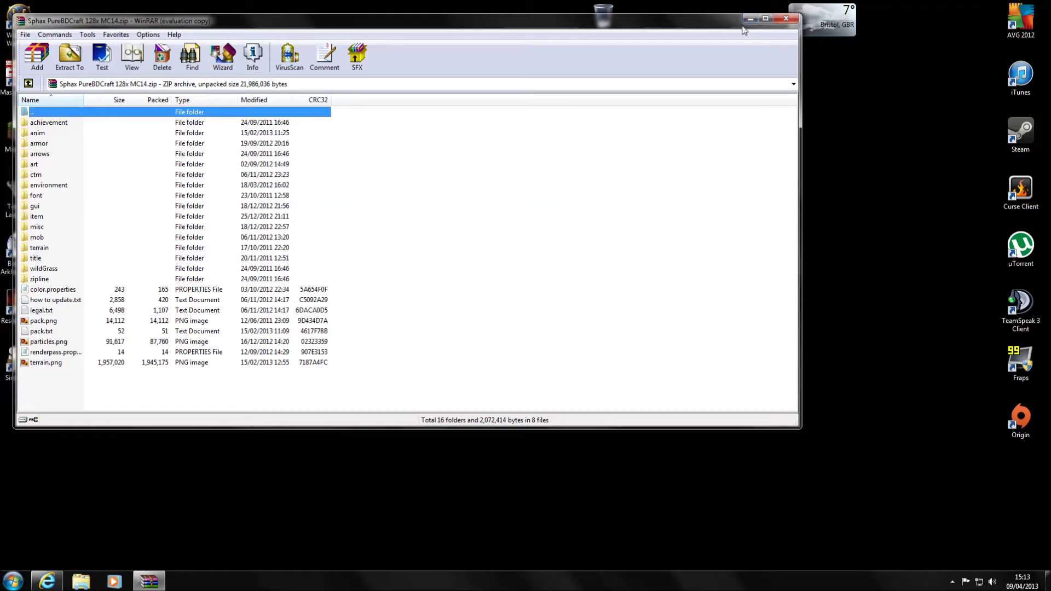
- Narrow the Sphax window and open Voltz 1.2 128x.zip in WinRAR, dismissing the reminder
drag(793, 78, 439, 78)
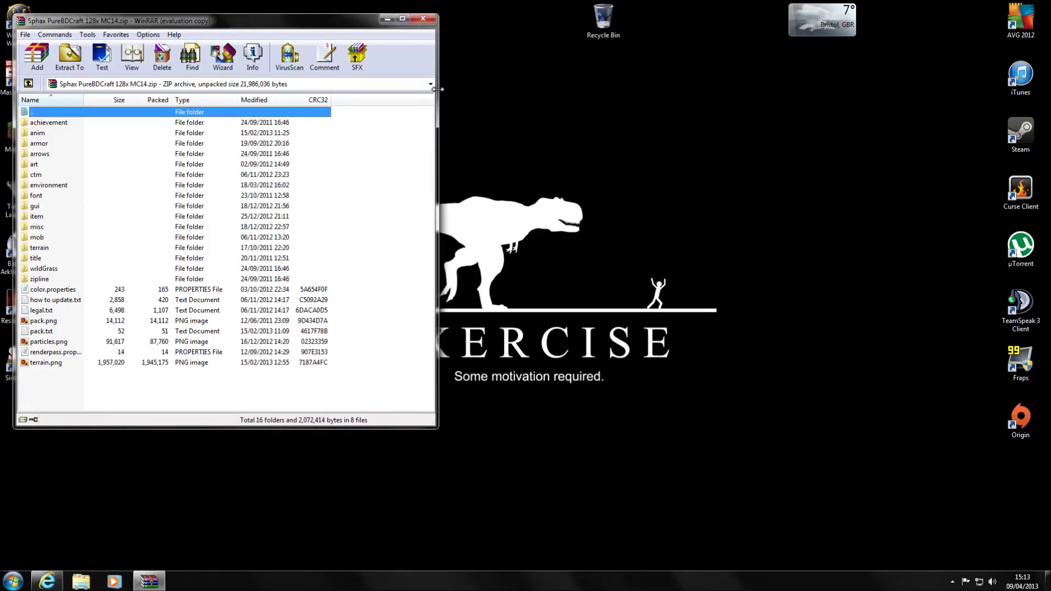
click(478, 84)
drag(315, 24, 263, 28)
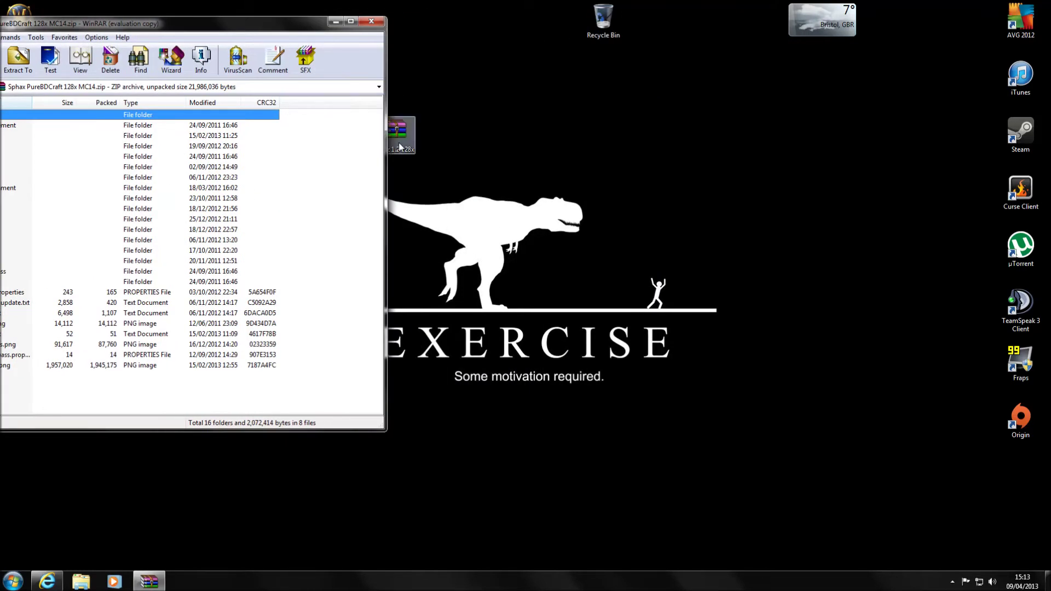
drag(407, 131, 570, 131)
double_click(569, 132)
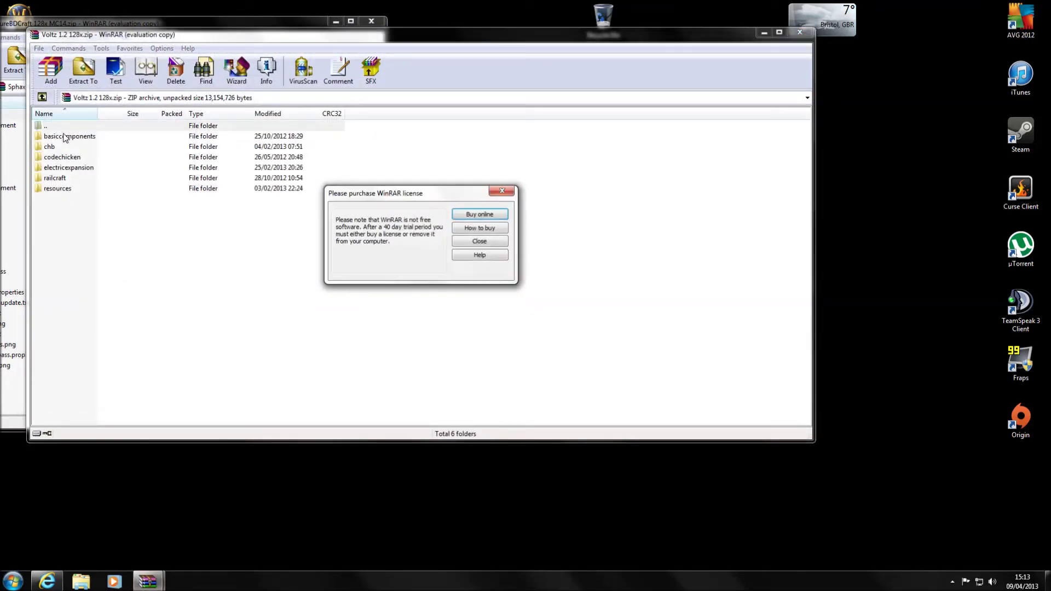
click(480, 241)
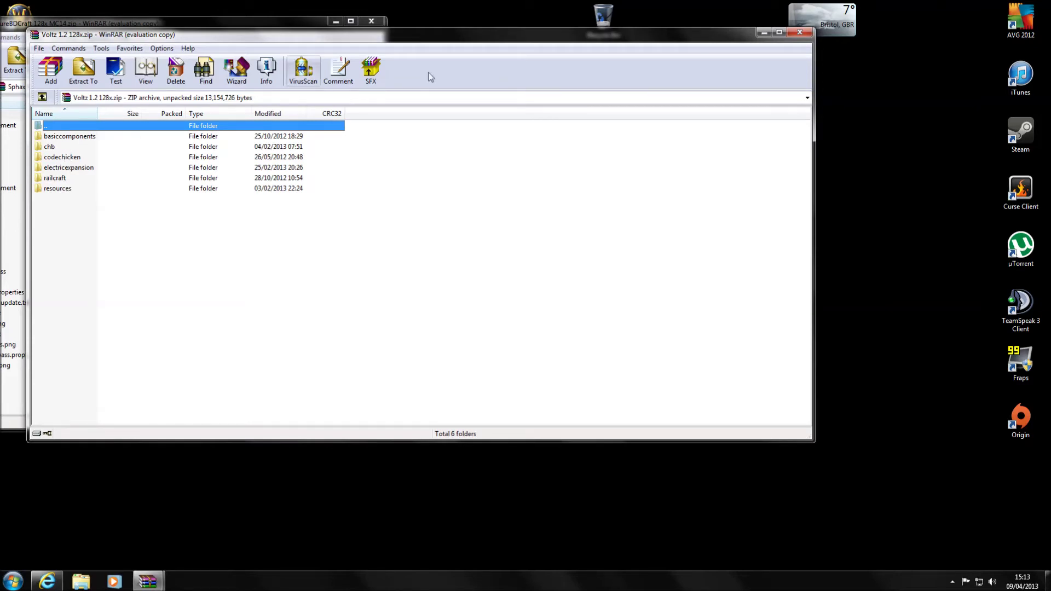
- Place the Voltz window beside the Sphax one and select all six Voltz folders
drag(810, 179, 467, 179)
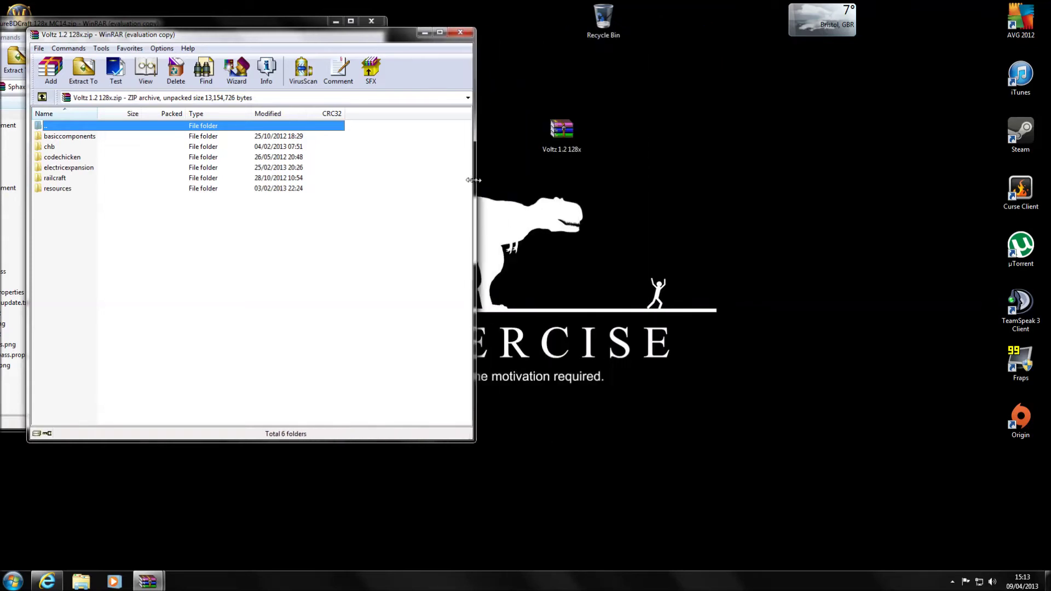
drag(291, 44, 700, 47)
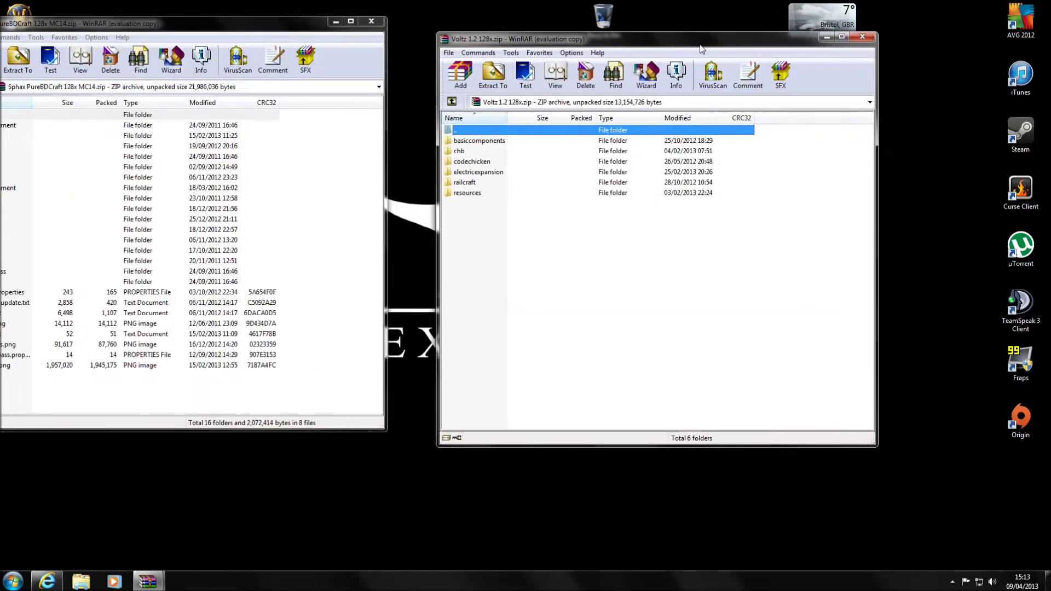
click(499, 141)
click(487, 193)
click(483, 142)
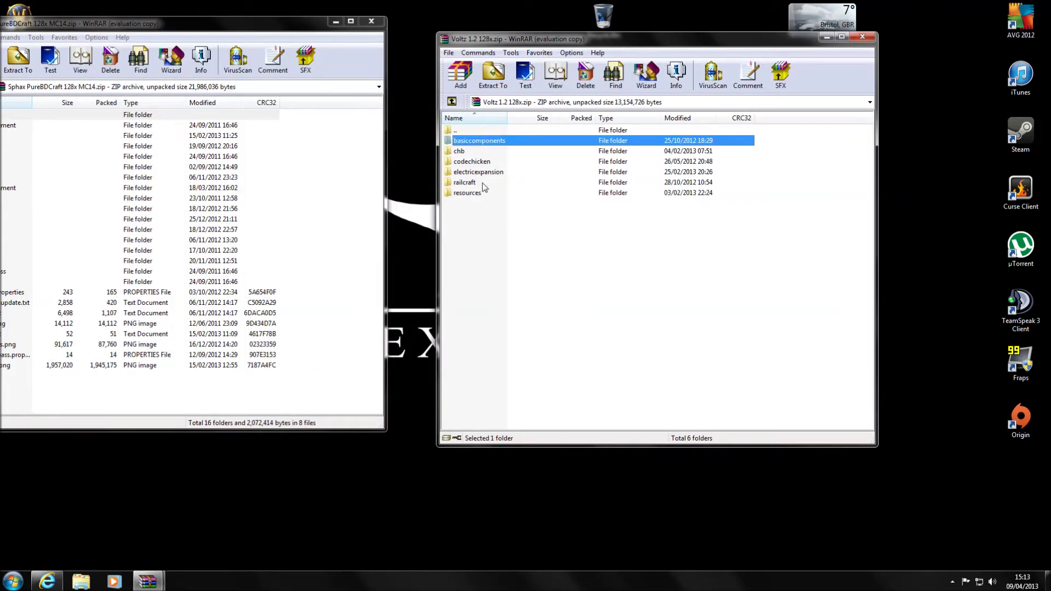
shift+click(491, 194)
- Add the six Voltz folders into the Sphax archive and close the Voltz window
drag(530, 174, 62, 390)
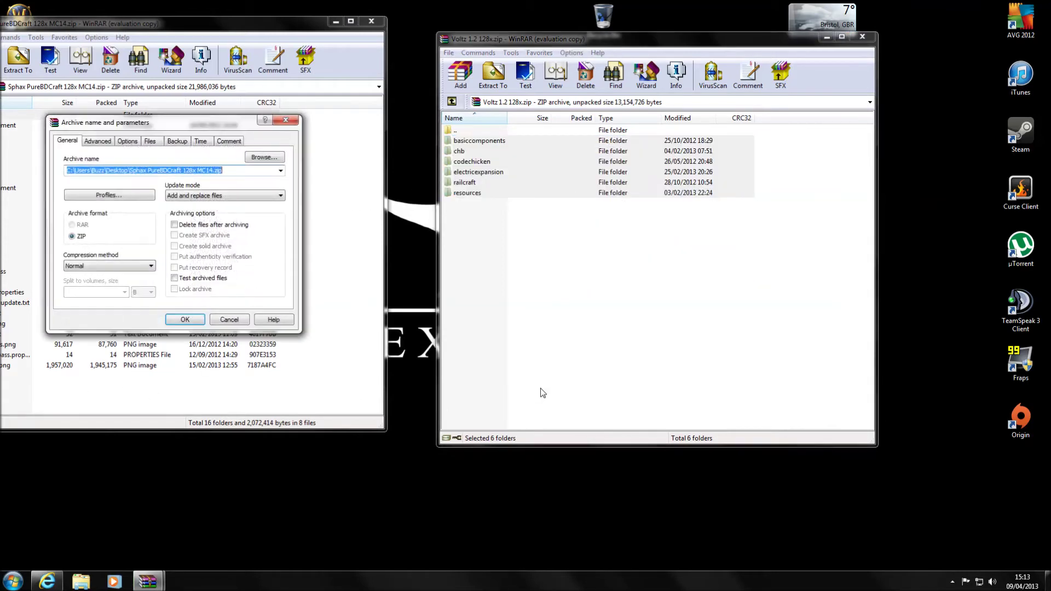
click(184, 321)
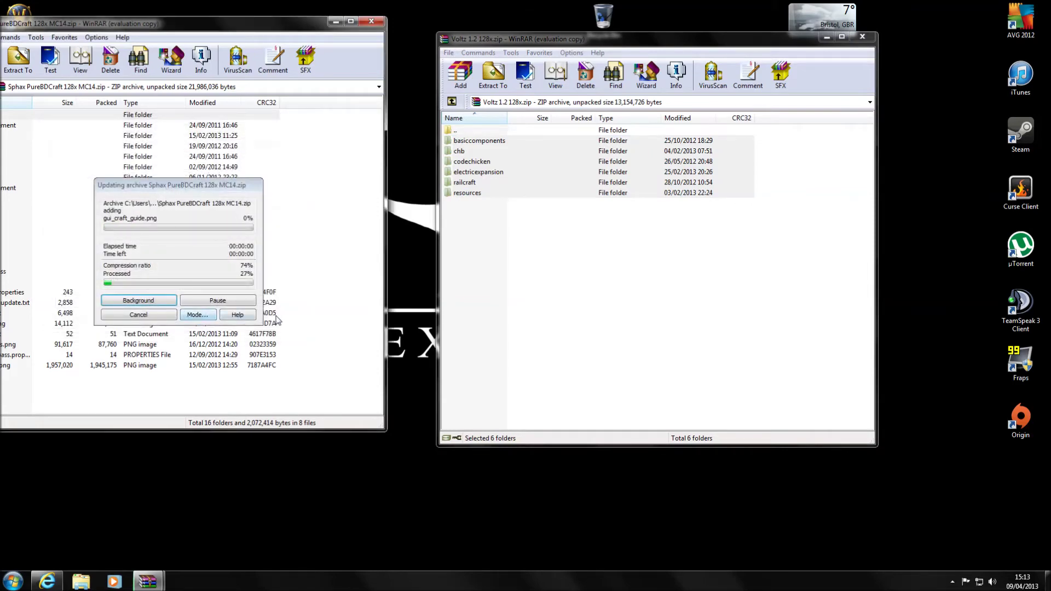
drag(210, 29, 435, 29)
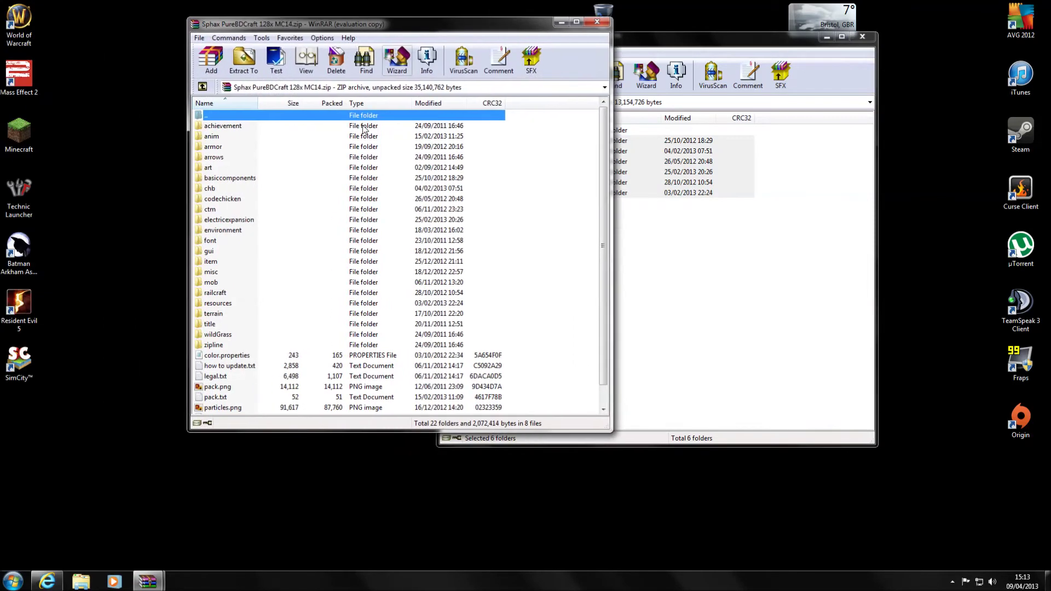
click(862, 37)
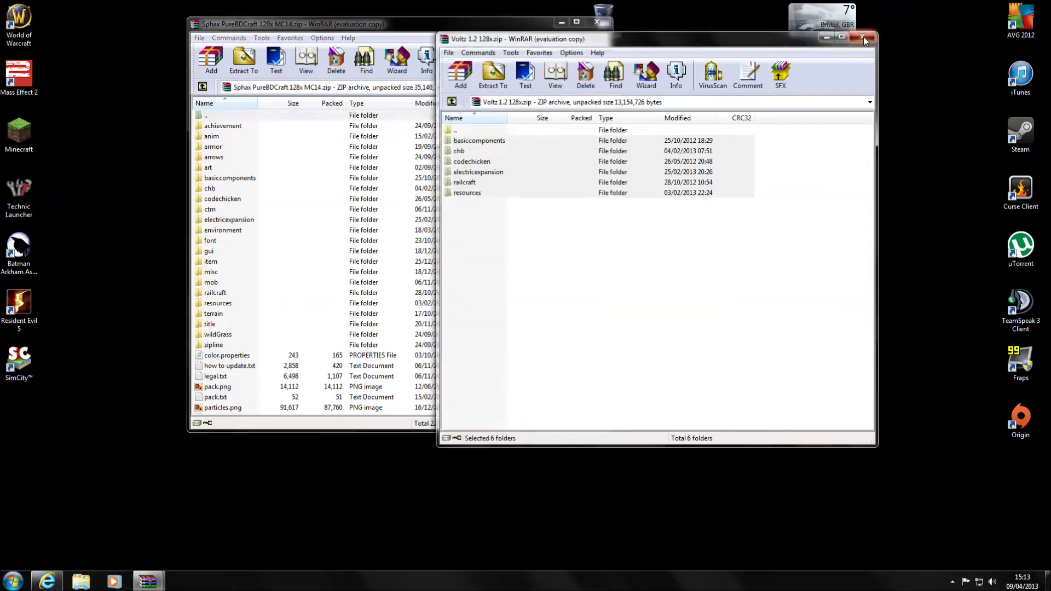
drag(502, 18, 240, 31)
- Delete the Voltz 1.2 128x zip to the Recycle Bin and close the Sphax archive window
right_click(563, 135)
click(613, 314)
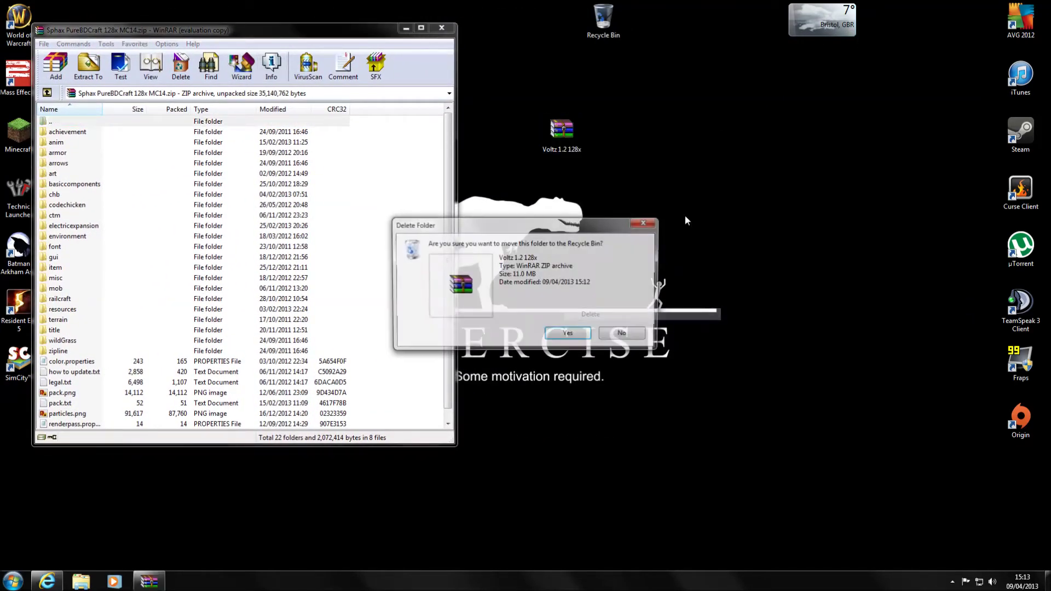
click(569, 330)
drag(392, 32, 693, 251)
click(271, 145)
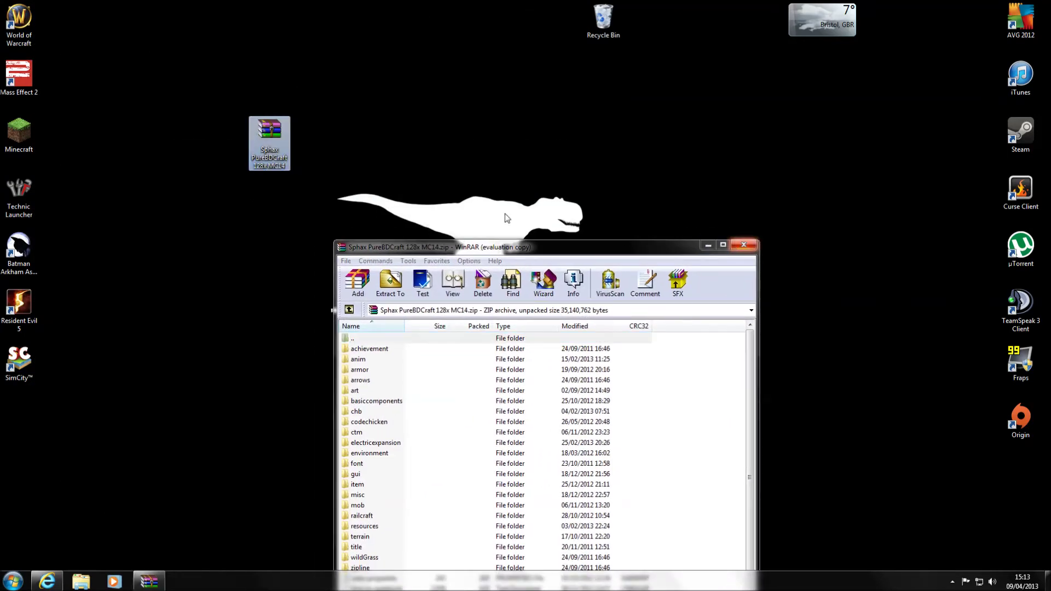
right_click(282, 142)
click(657, 176)
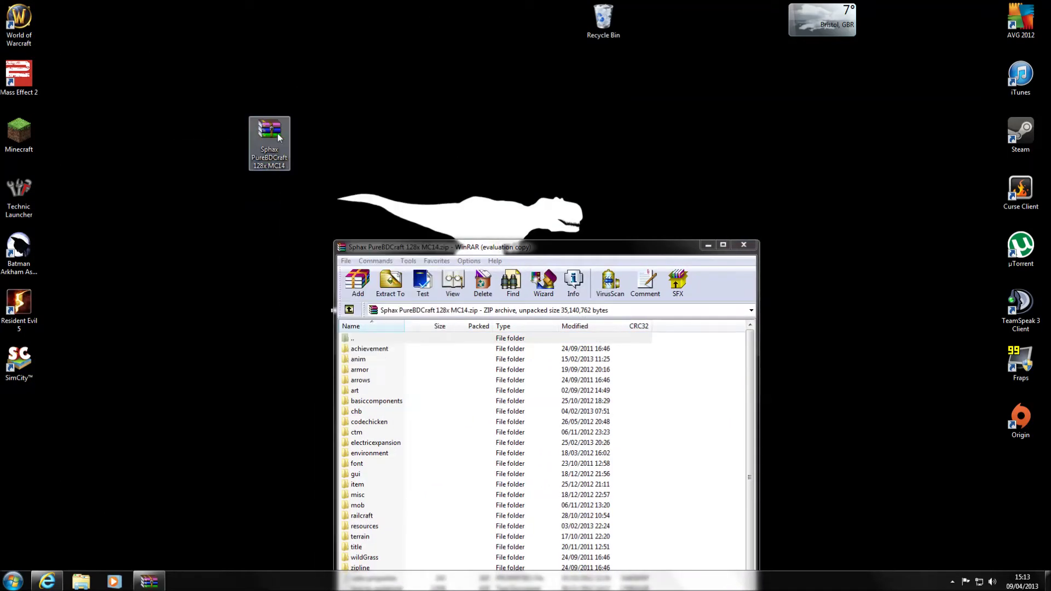
click(740, 246)
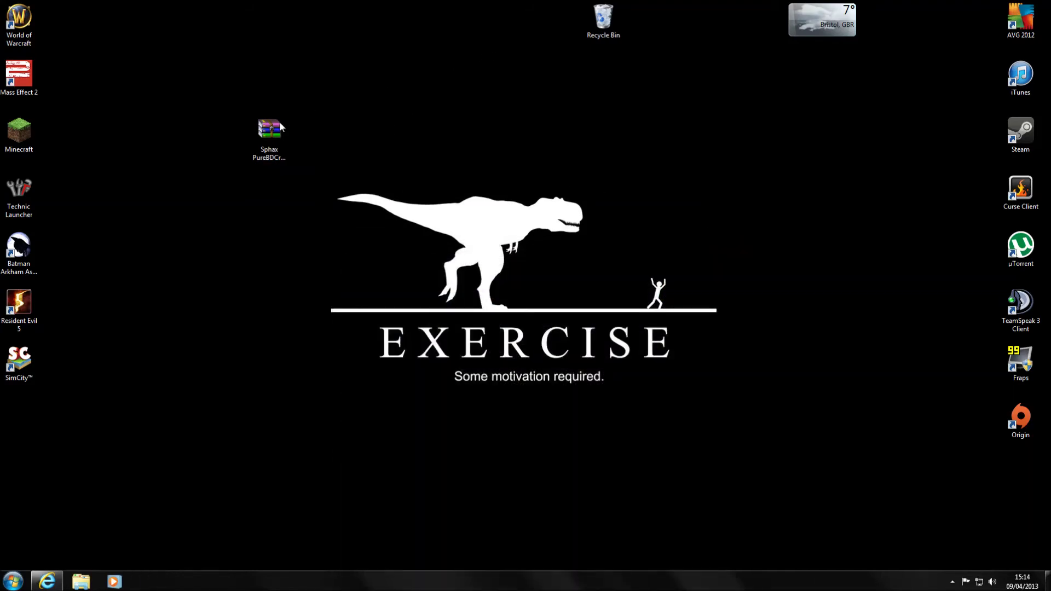
drag(280, 127, 338, 143)
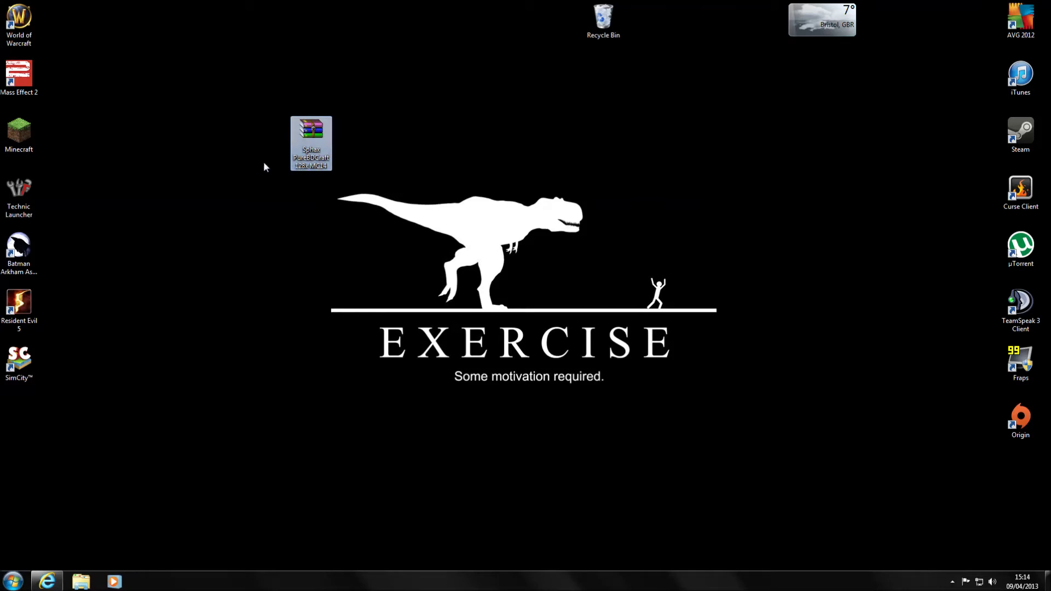
- Run %APPDATA% from the Start menu search to open the AppData Roaming folder
click(17, 582)
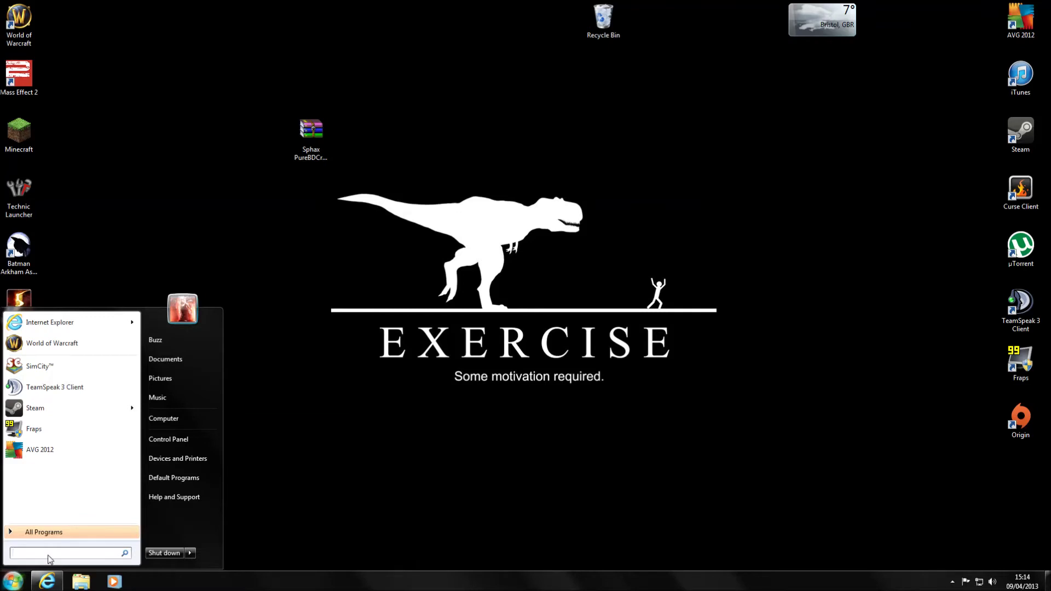
text(%A)
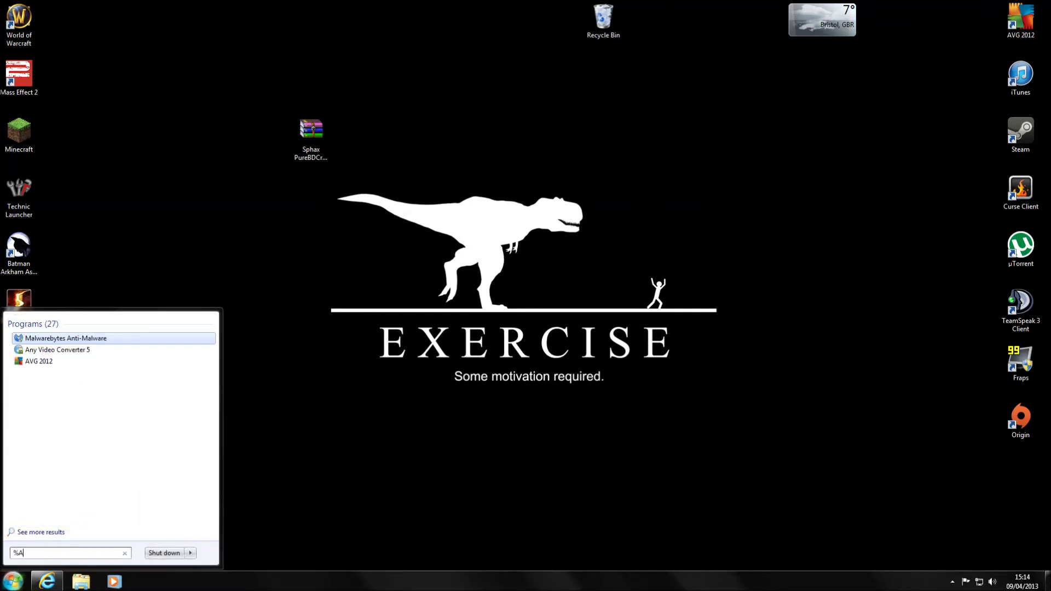
text(P)
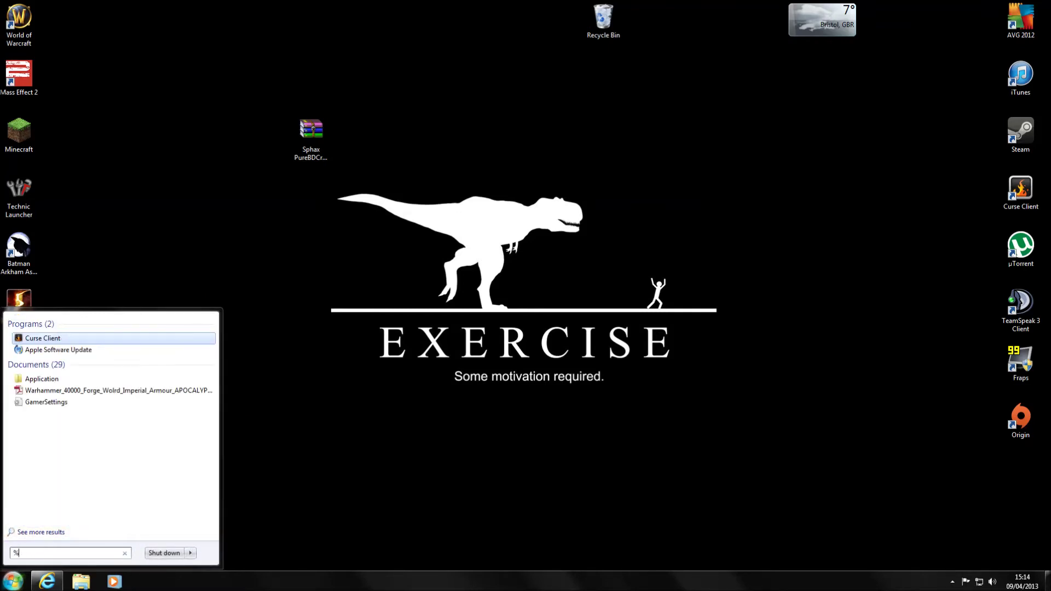
text(PD)
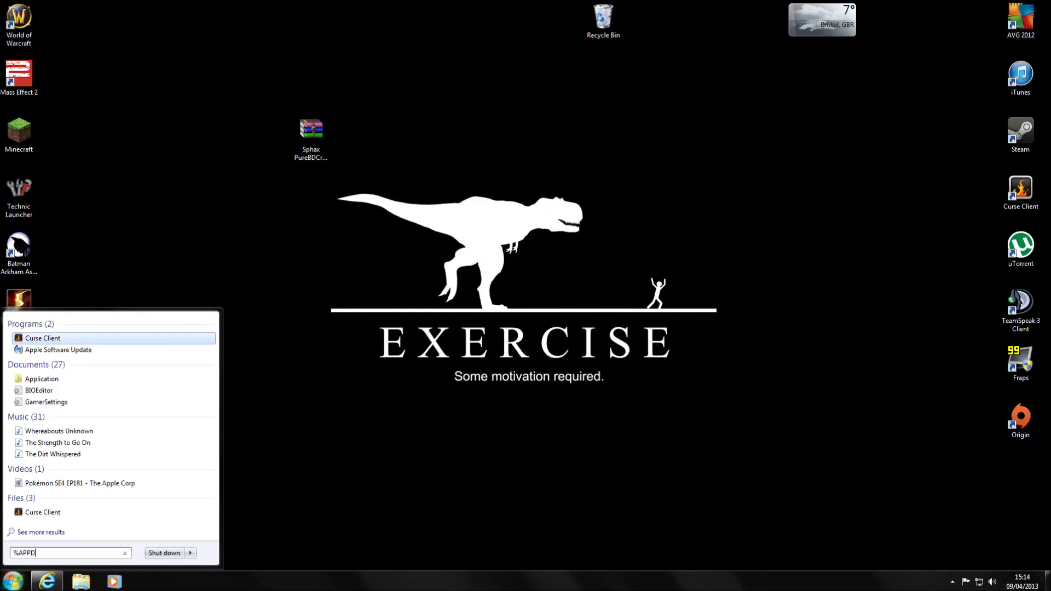
text(ATA%)
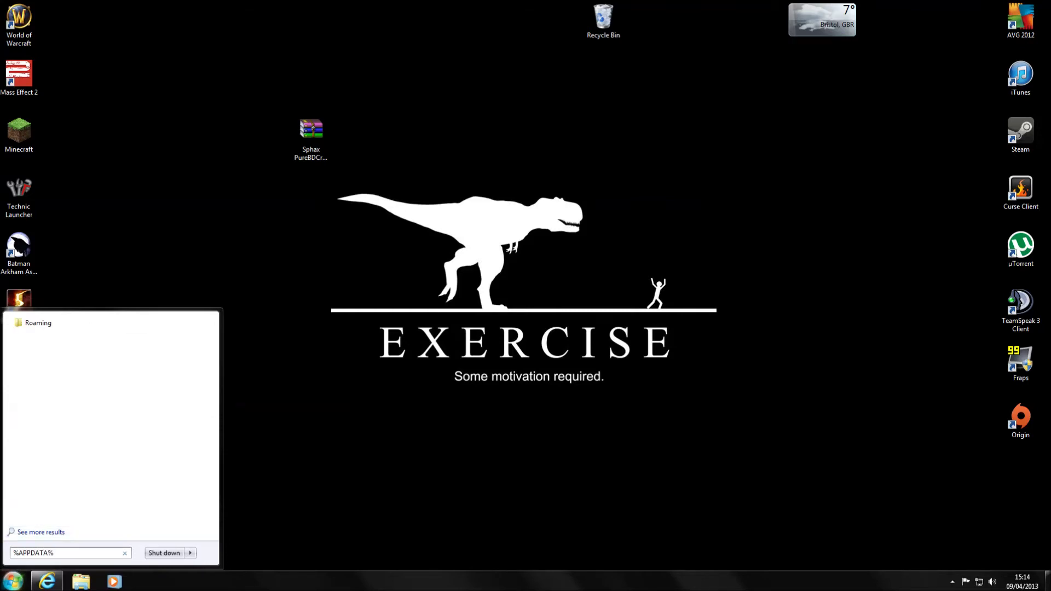
key(Return)
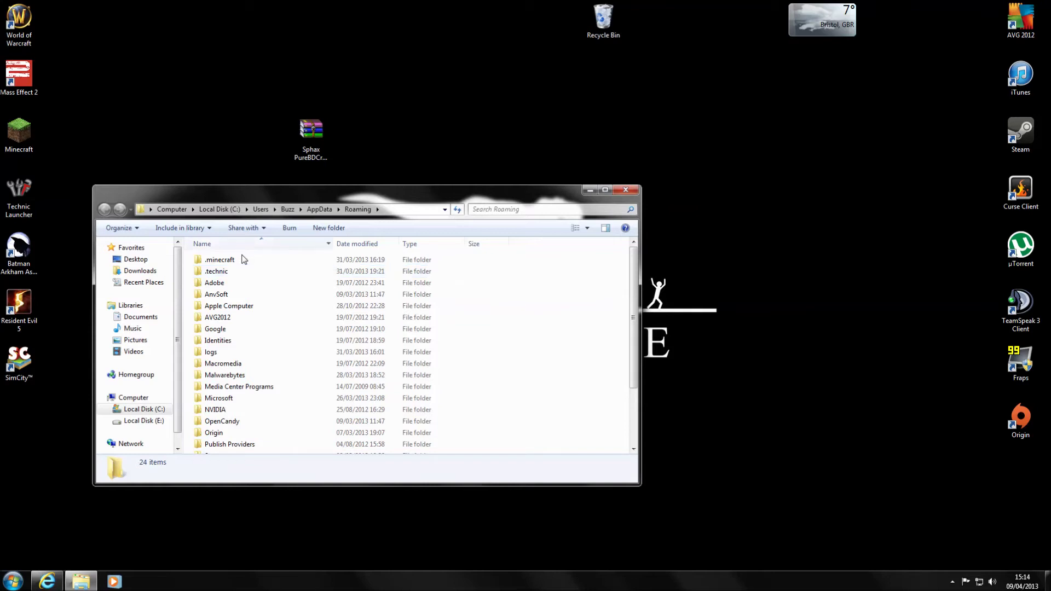
- Navigate to .technic\voltz\texturepacks and open Sphax PureBDCraft 128x MC14.zip in WinRAR
mouse_move(233, 273)
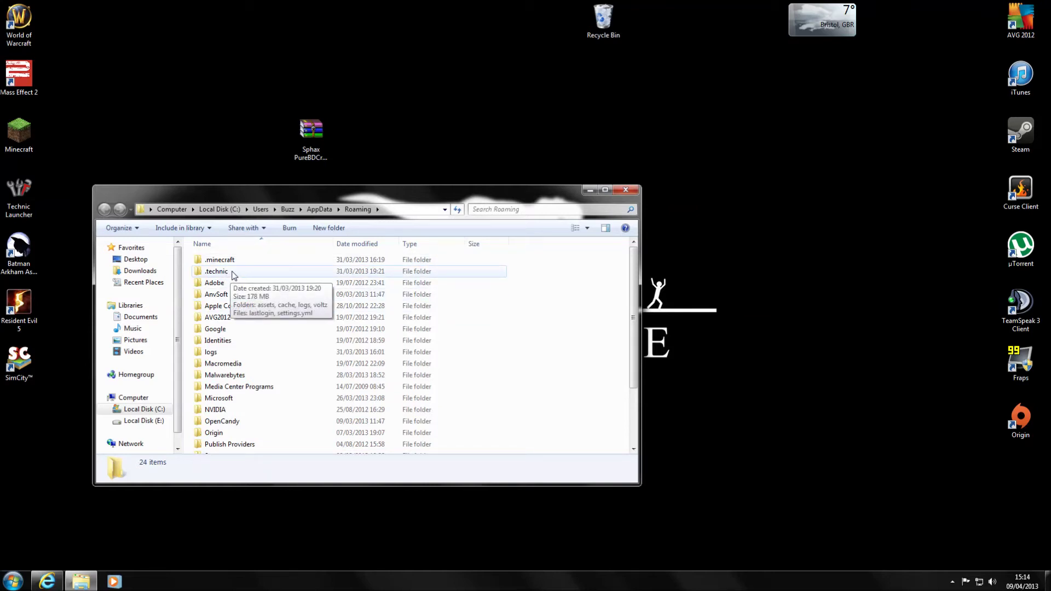
double_click(234, 274)
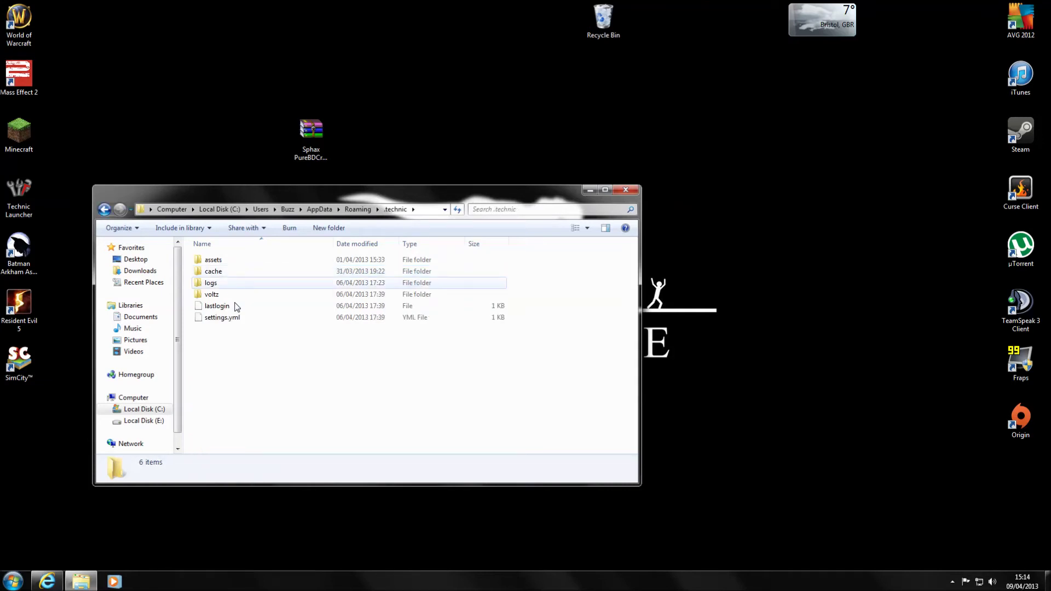
double_click(229, 295)
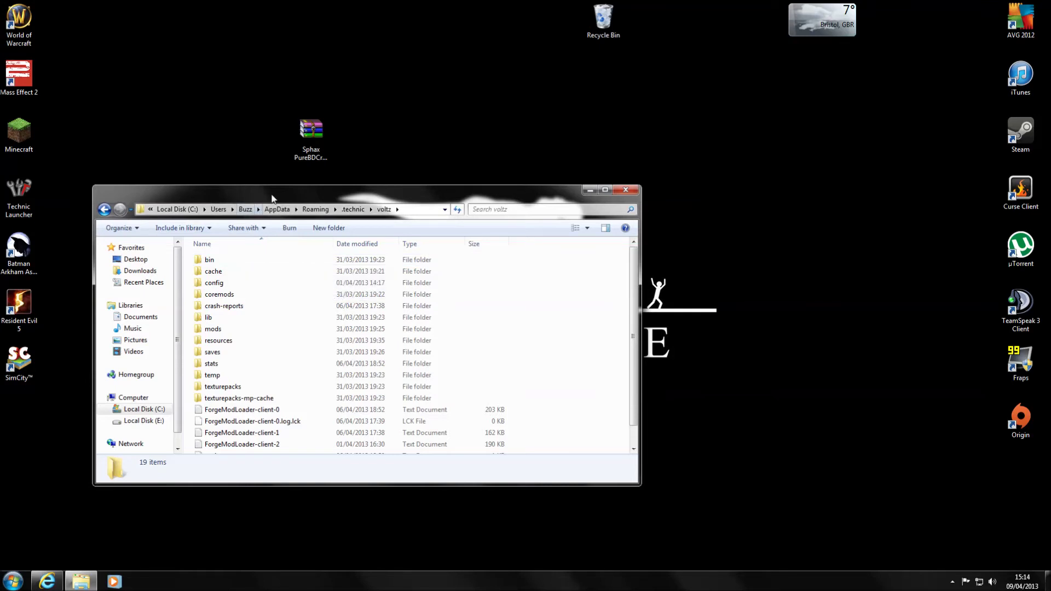
drag(274, 193, 343, 169)
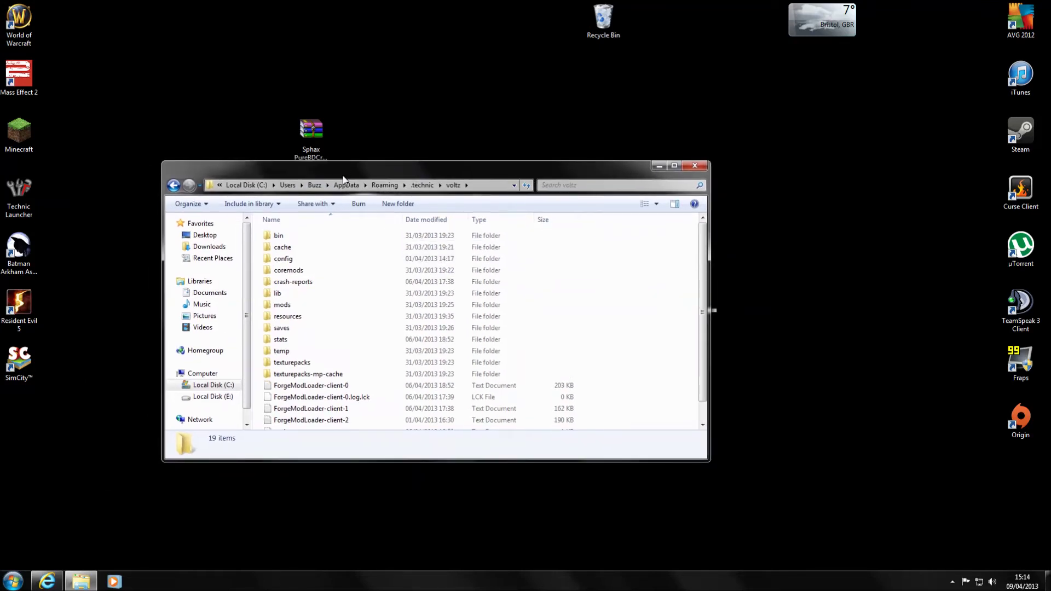
double_click(293, 364)
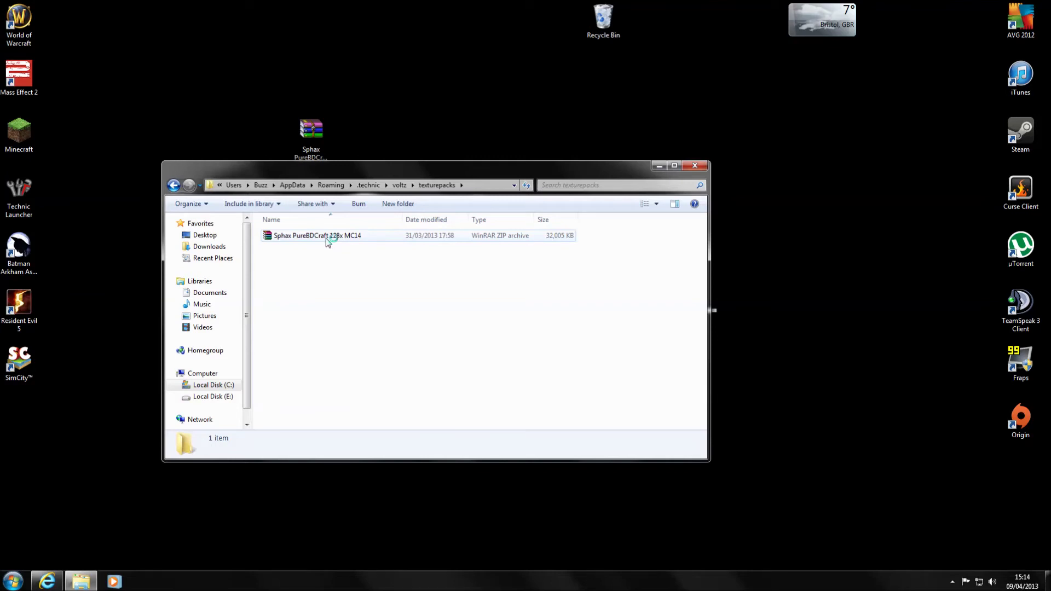
double_click(326, 238)
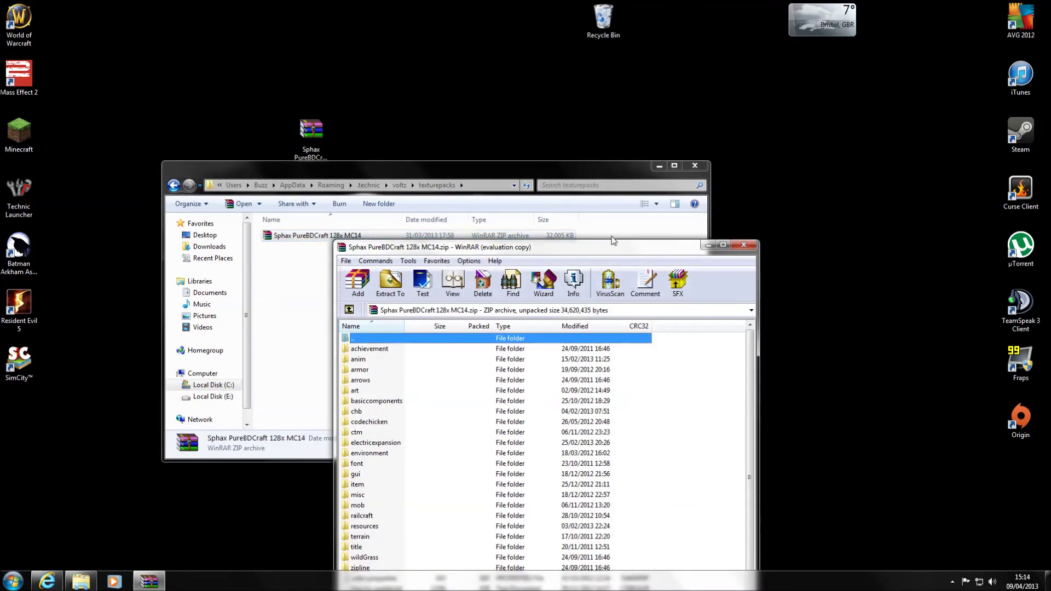
click(604, 458)
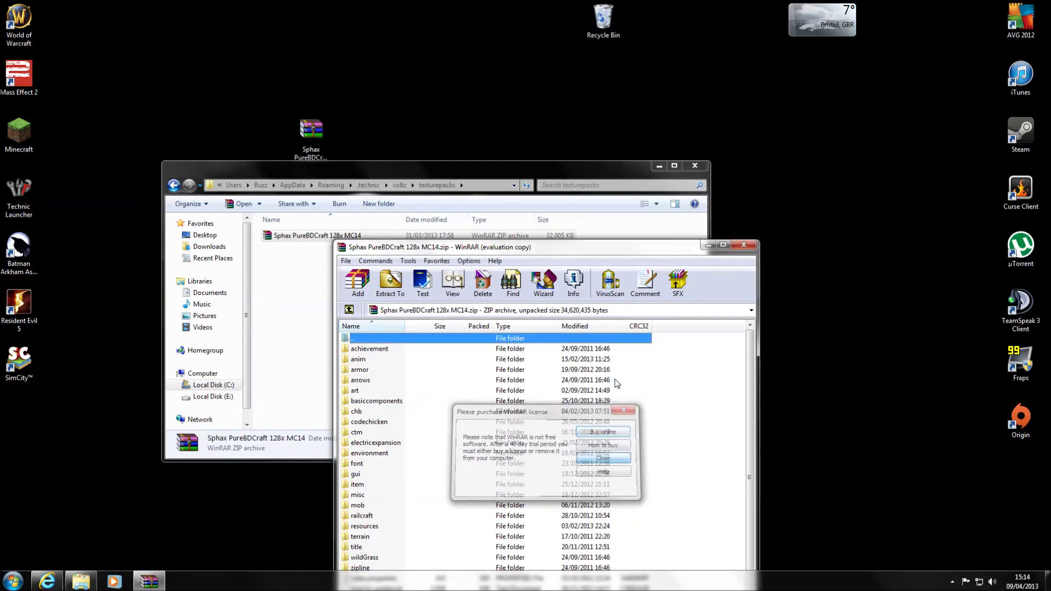
drag(562, 248, 569, 97)
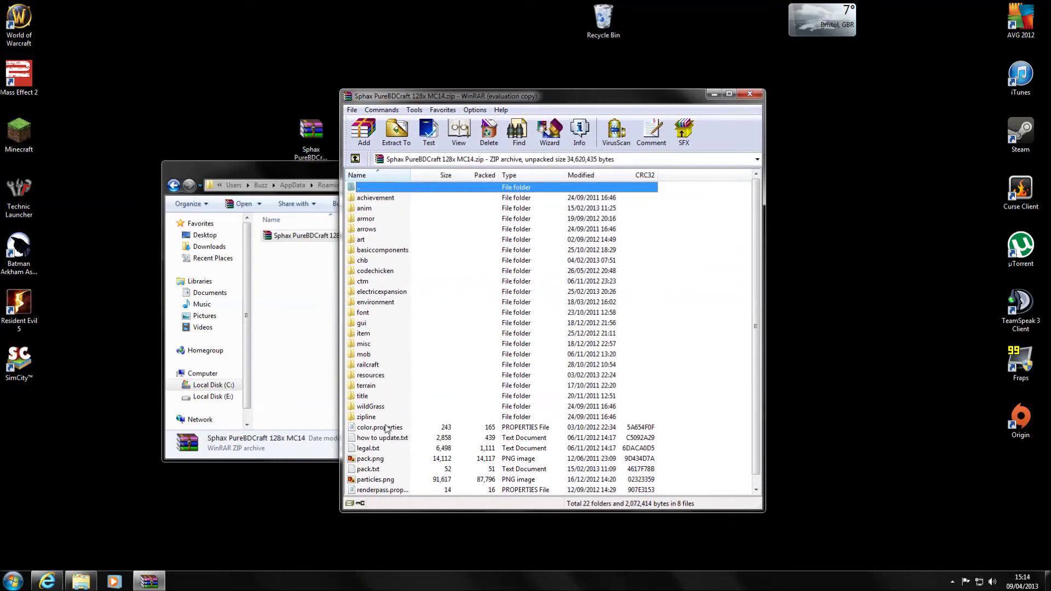
double_click(310, 131)
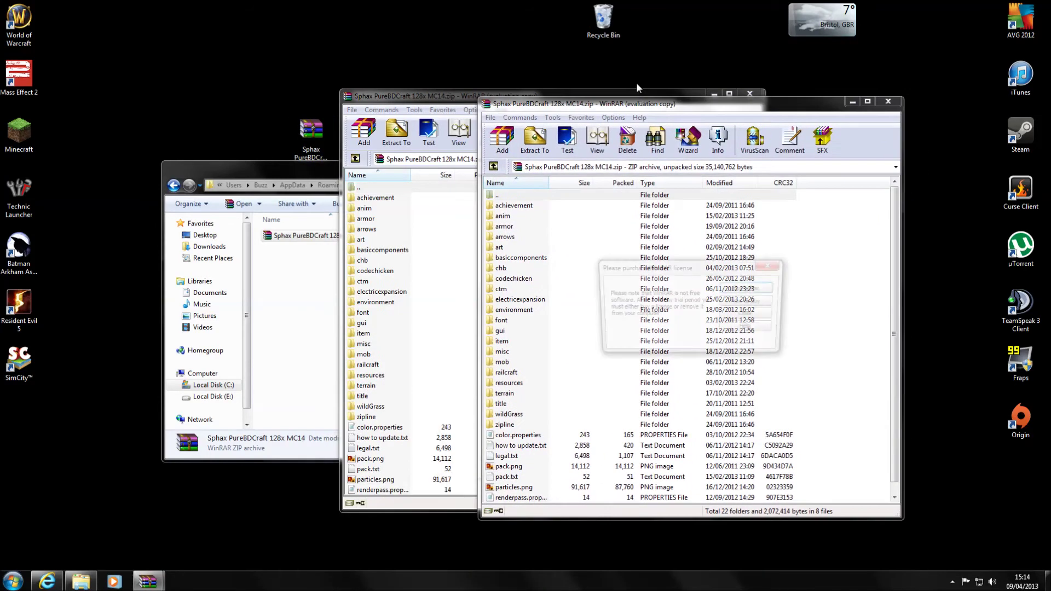
click(749, 315)
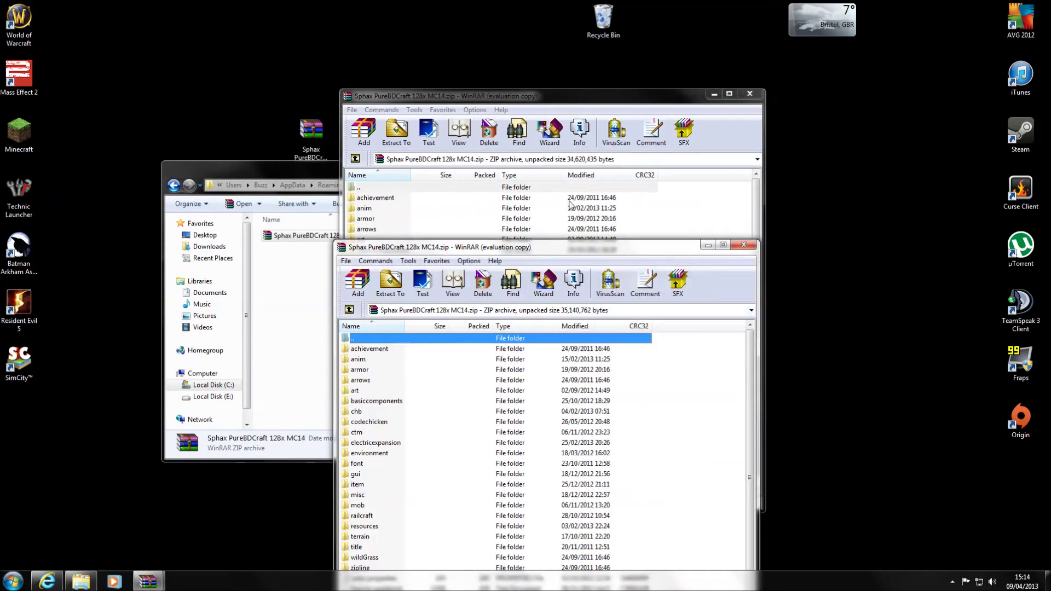
drag(525, 254, 631, 103)
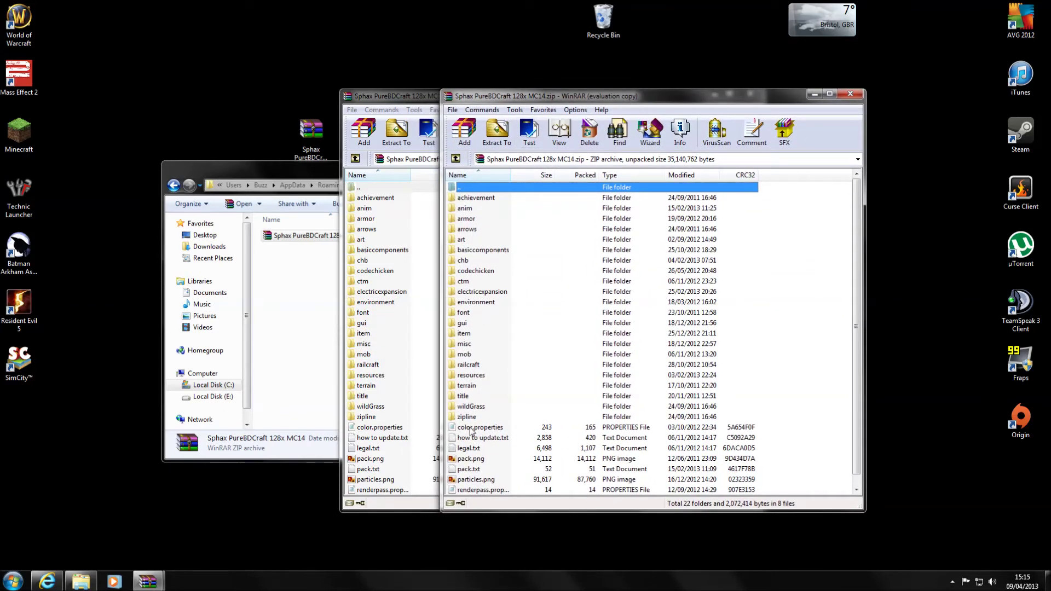
click(850, 93)
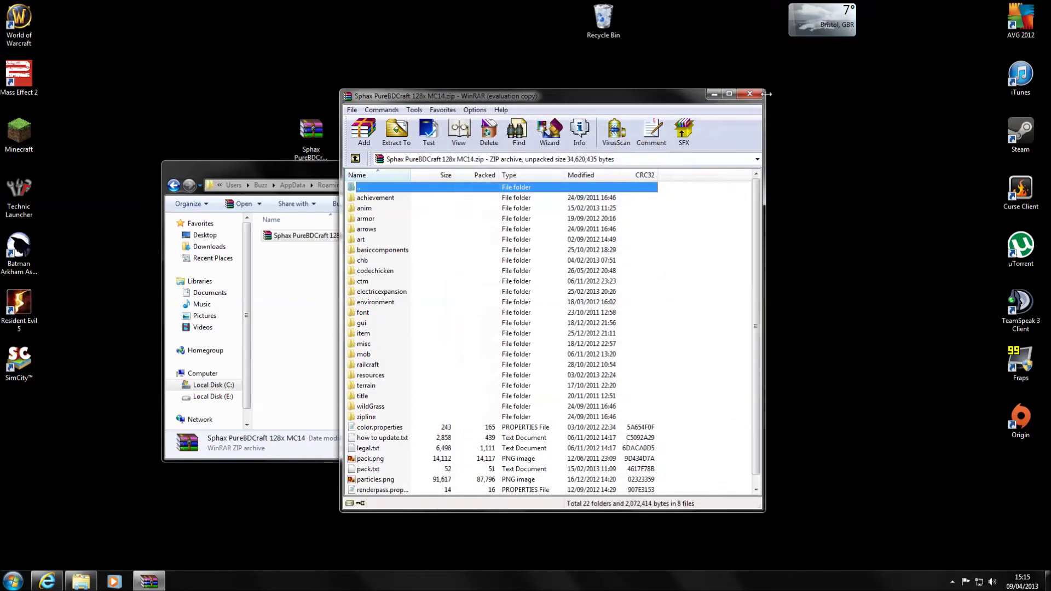
click(746, 96)
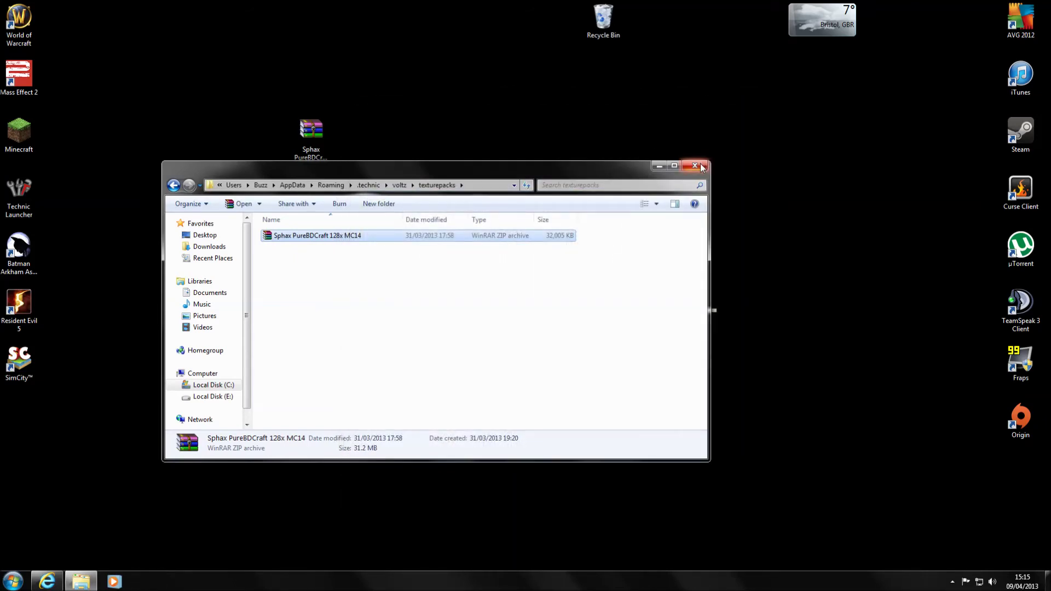
click(702, 165)
- Launch Voltz from Technic Launcher, then empty the Recycle Bin holding the Voltz patch archive
click(21, 210)
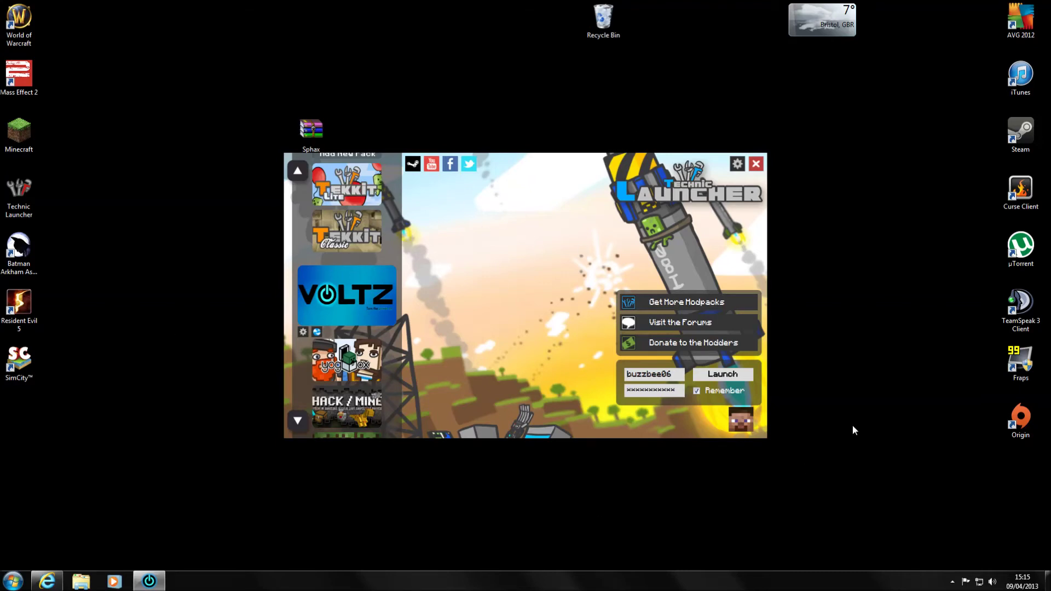
click(723, 377)
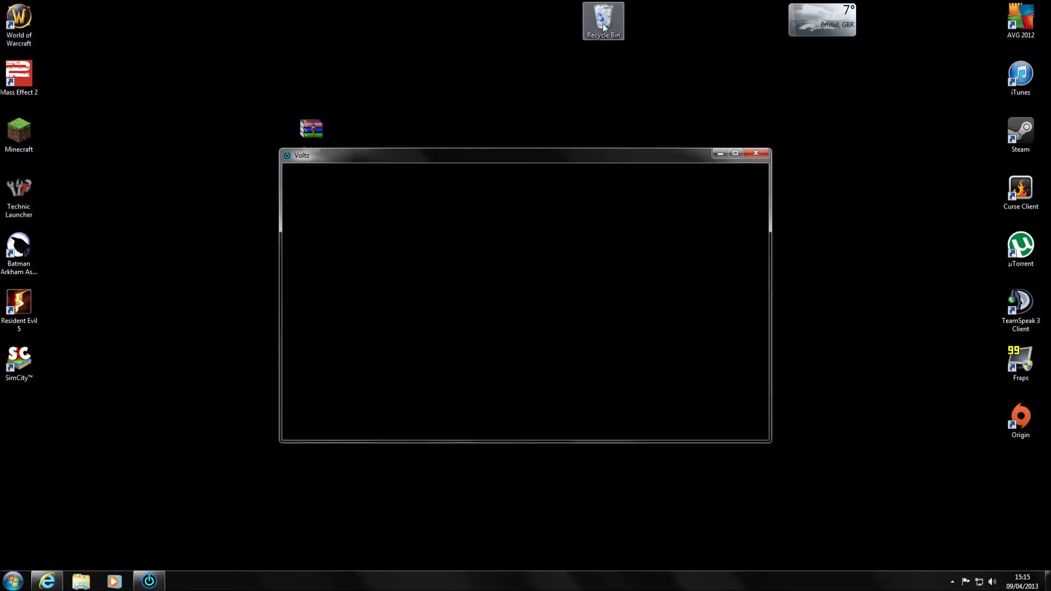
right_click(604, 27)
click(629, 42)
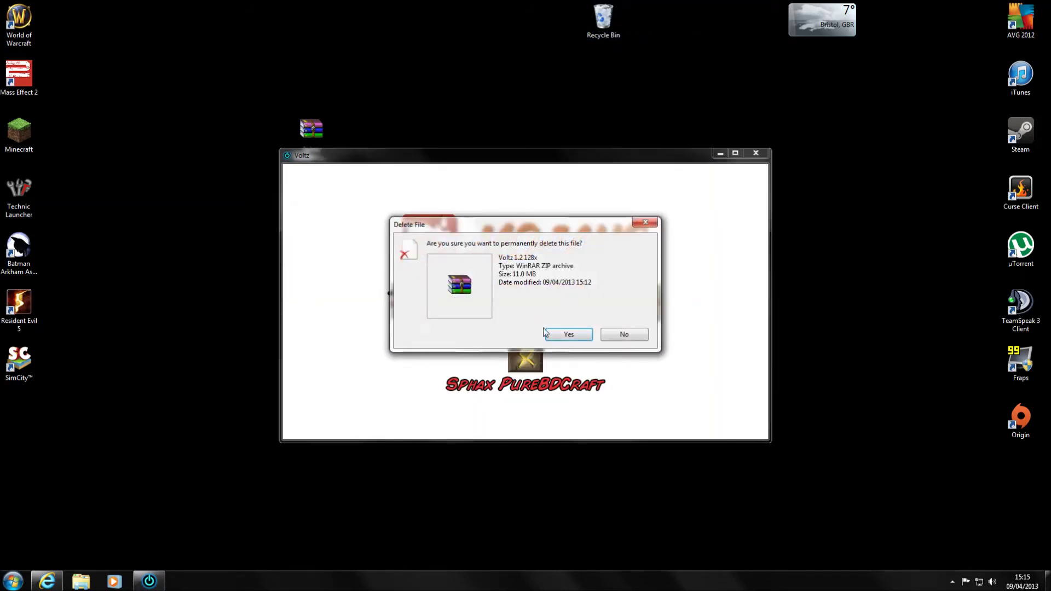
click(569, 339)
- Move the desktop Sphax archive into the Recycle Bin and permanently delete it
drag(312, 129, 605, 23)
right_click(605, 23)
click(630, 42)
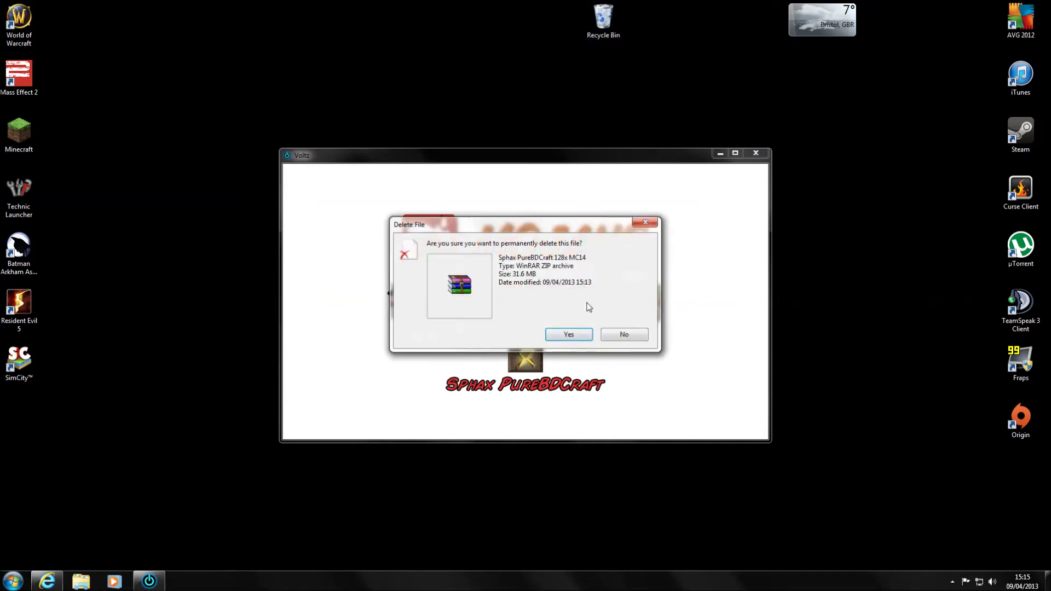
click(564, 336)
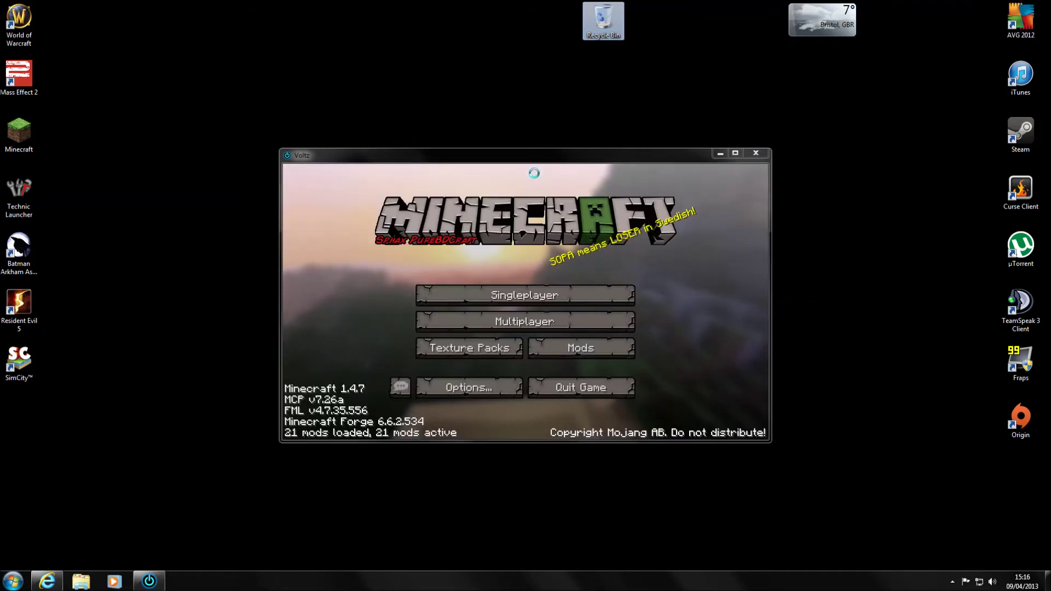
- Maximize the Voltz game window and go to the singleplayer world list
click(735, 153)
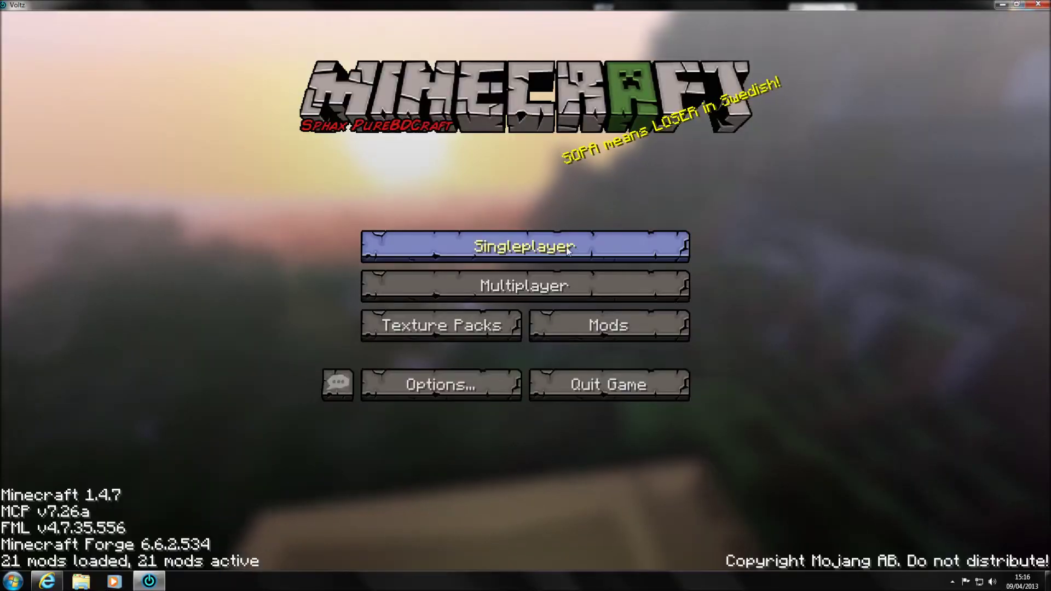
click(564, 249)
- Load the Voltz world and walk through the stone room toward the retextured machine row
double_click(420, 261)
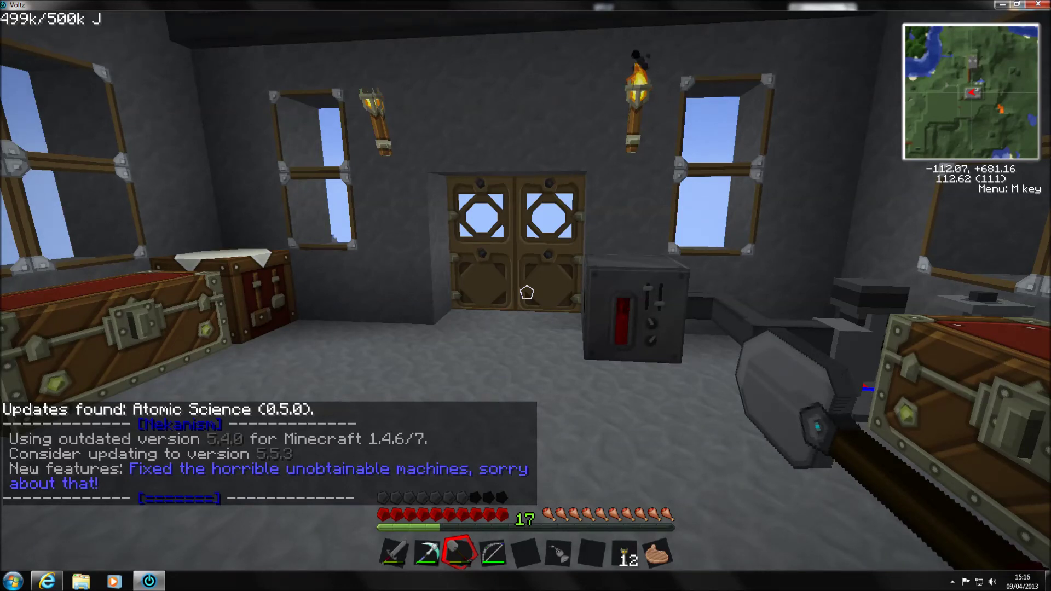
key(a)
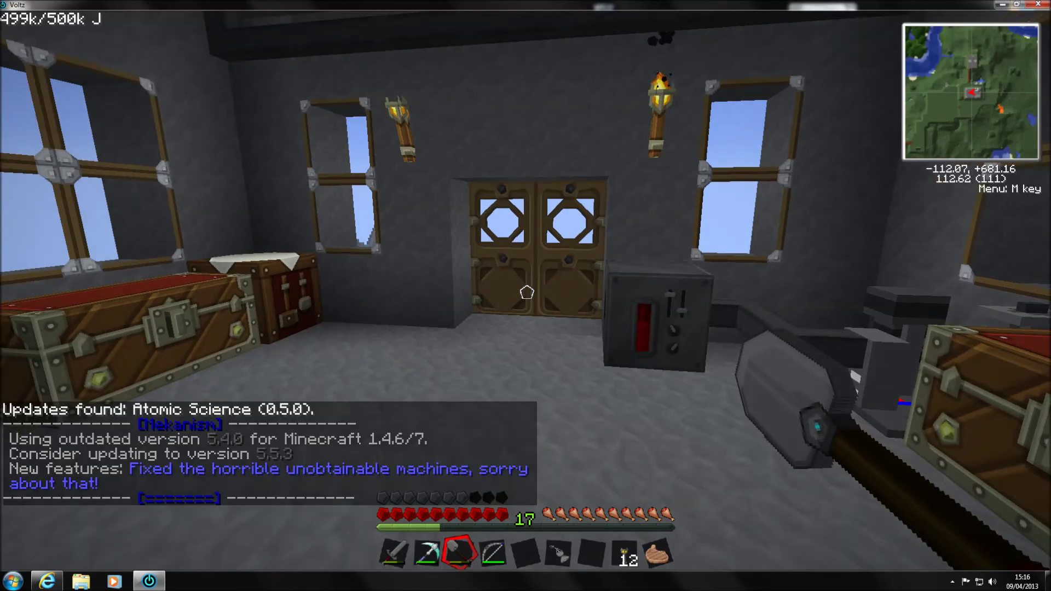
key(a)
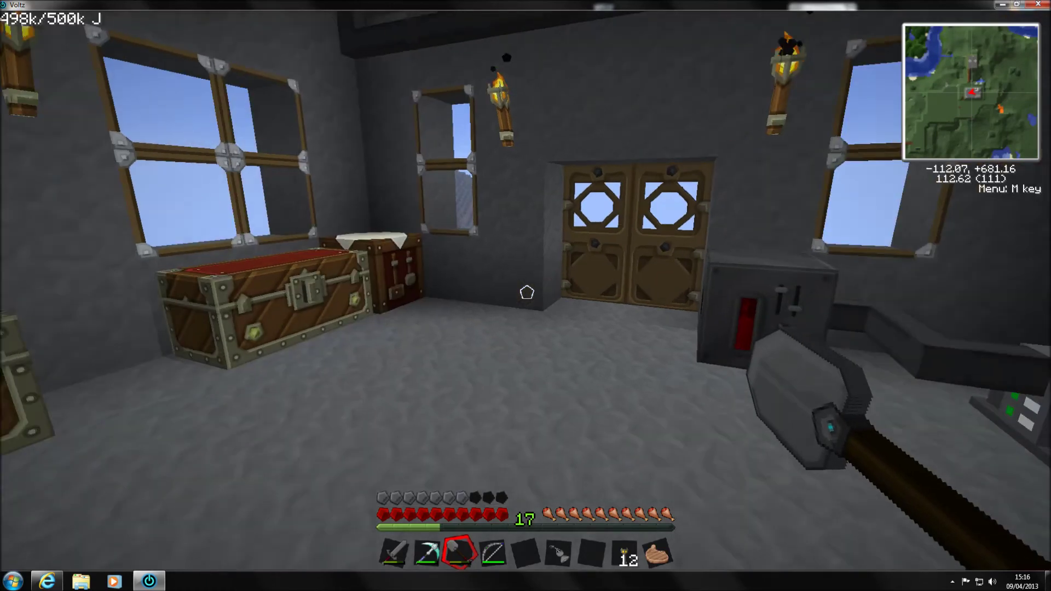
key(w)
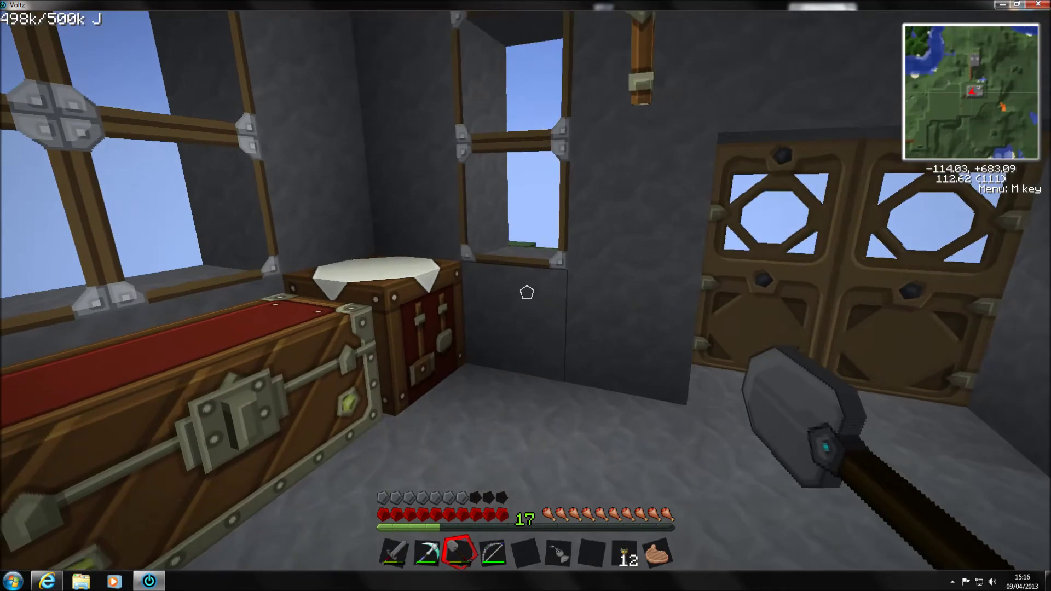
key(s)
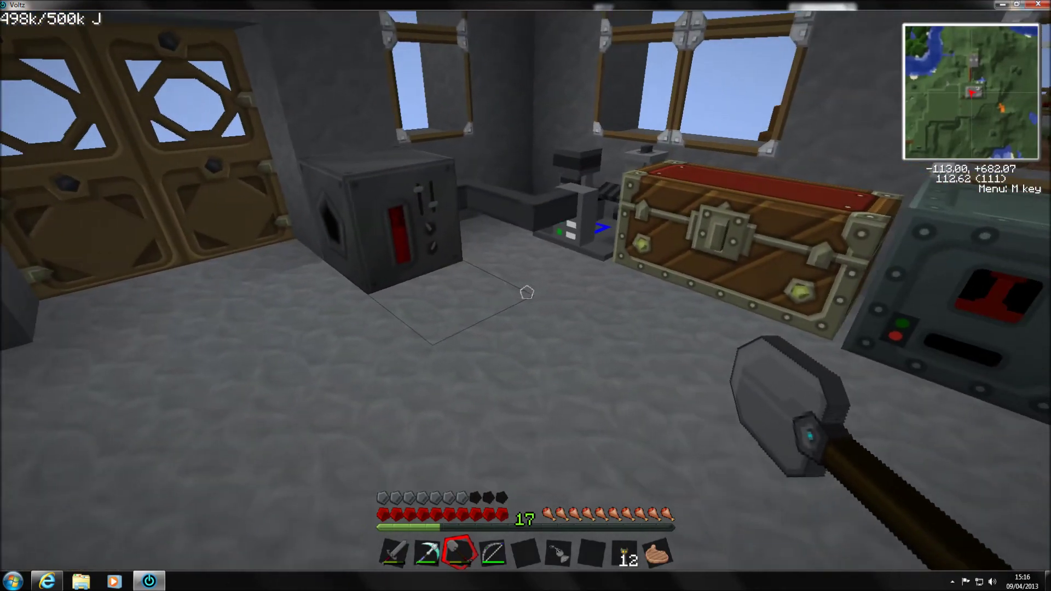
key(w)
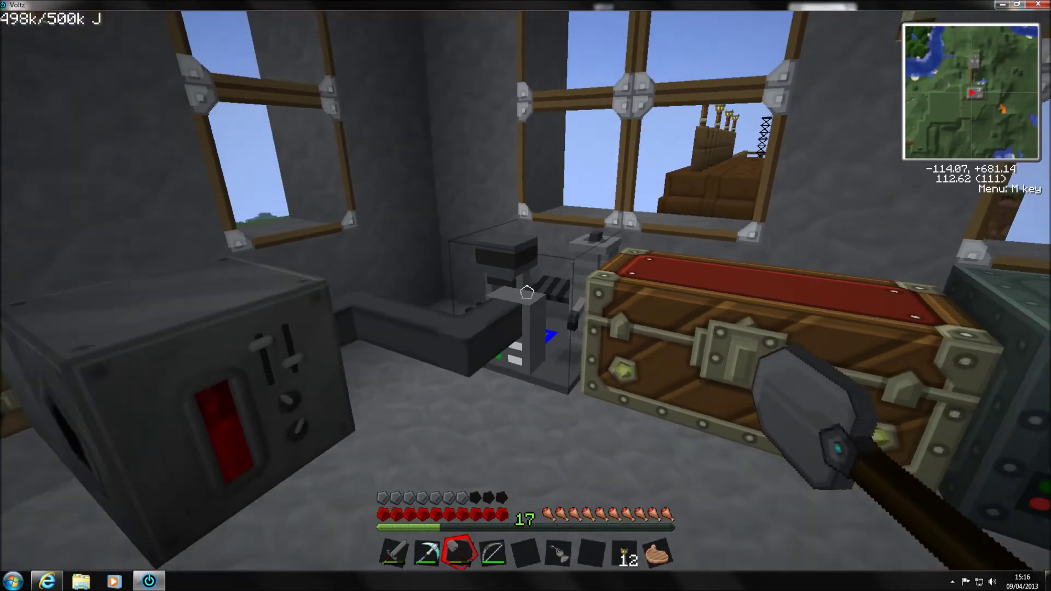
key(w)
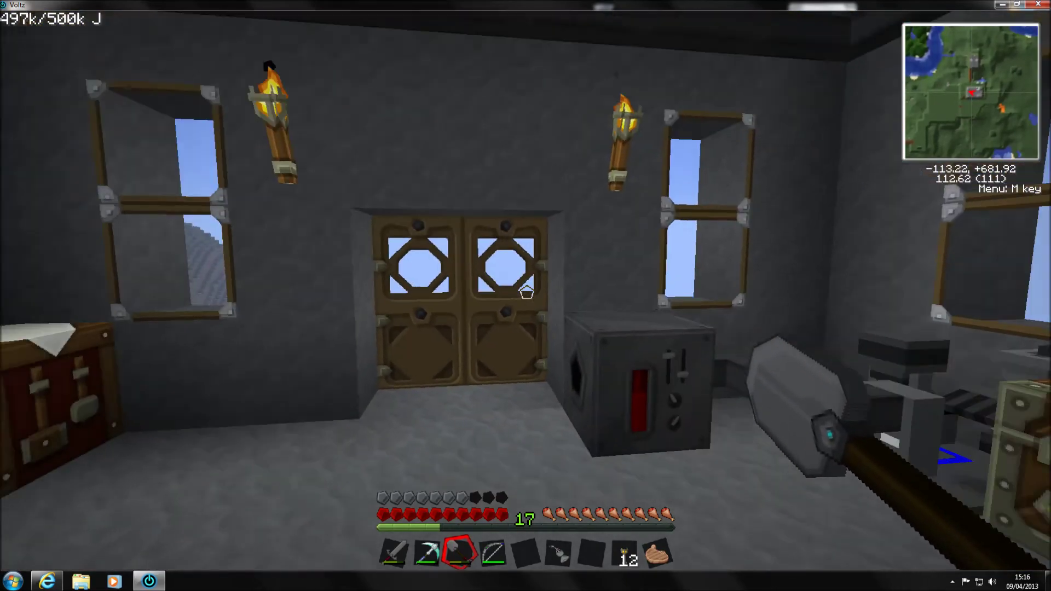
key(w)
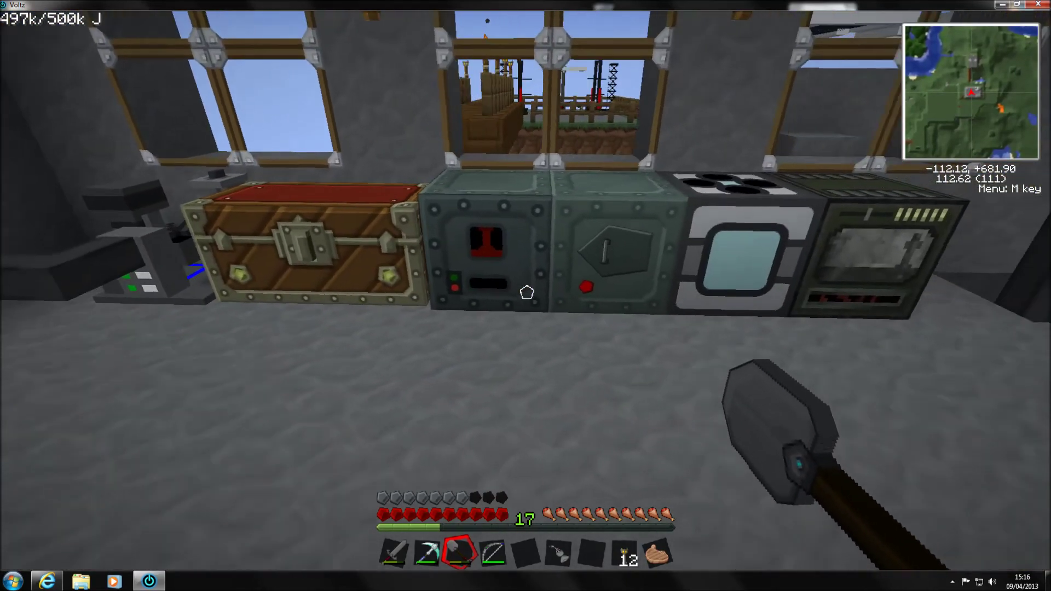
- View and close the Crusher, Enrichment Chamber and Metallurgic Infuser interfaces in turn along the row
key(w)
right_click(526, 292)
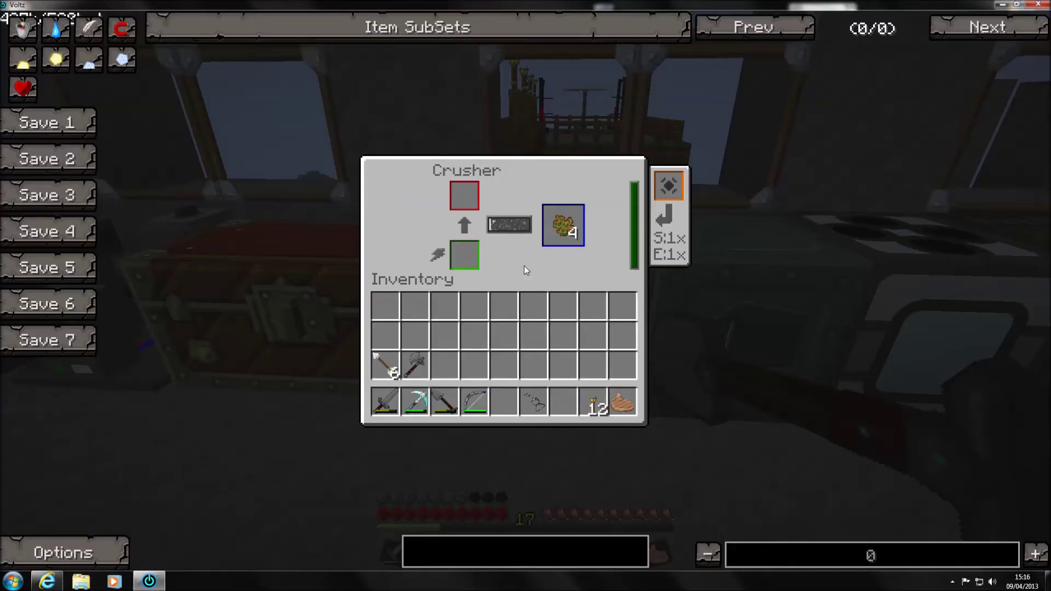
key(Escape)
key(d)
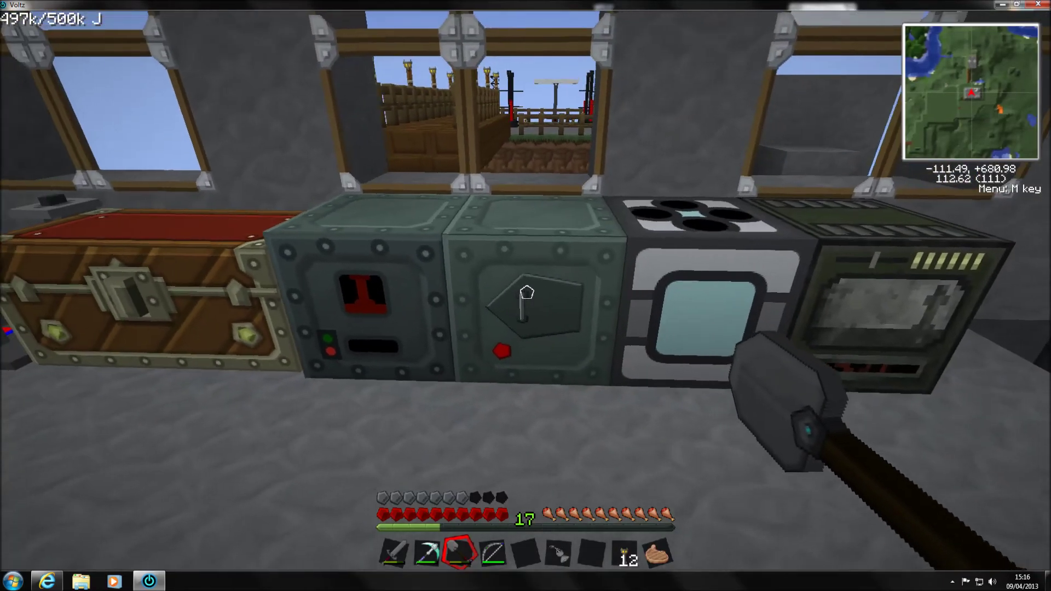
right_click(525, 292)
key(Escape)
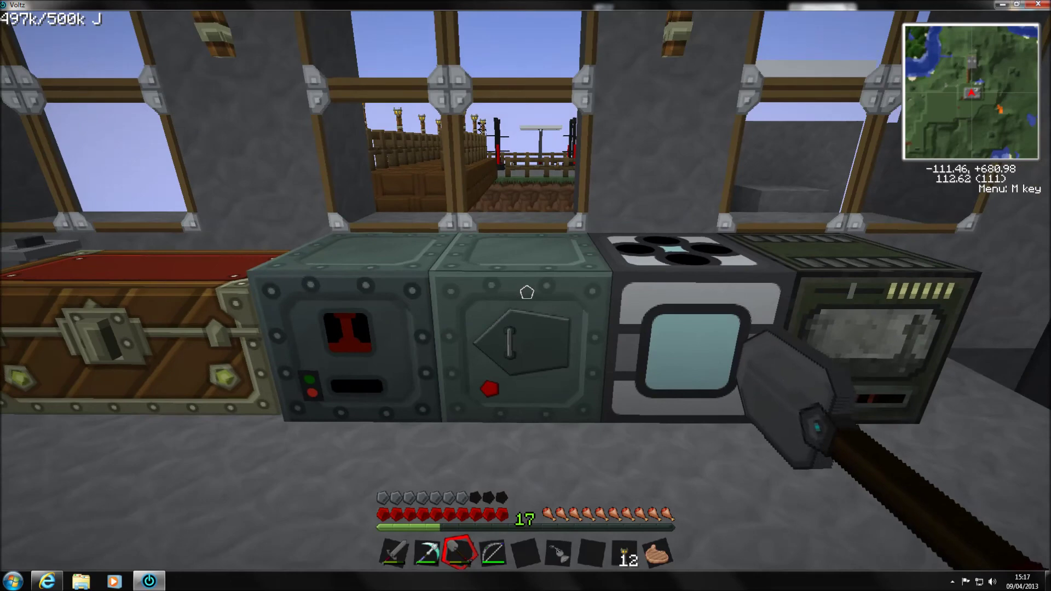
key(d)
right_click(525, 290)
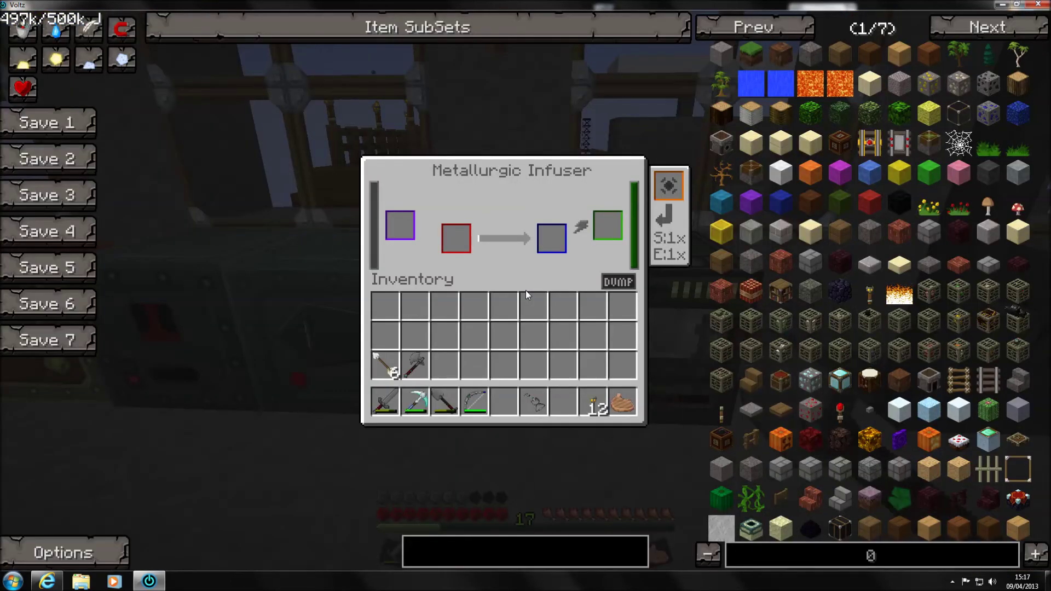
key(Escape)
key(d)
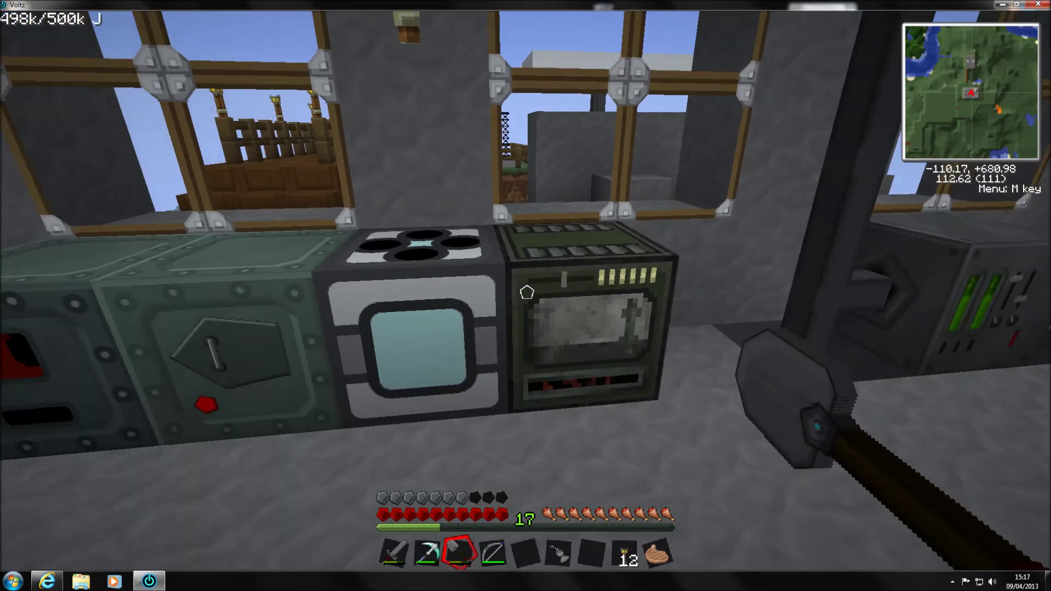
- Walk along both rows of machines toward the chest and green machine
key(d)
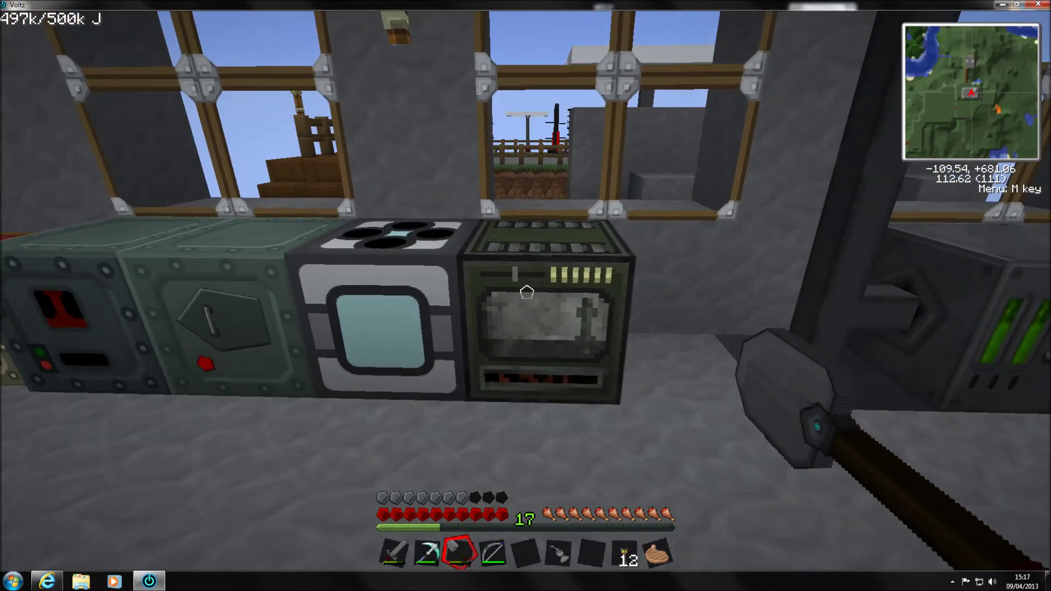
key(w)
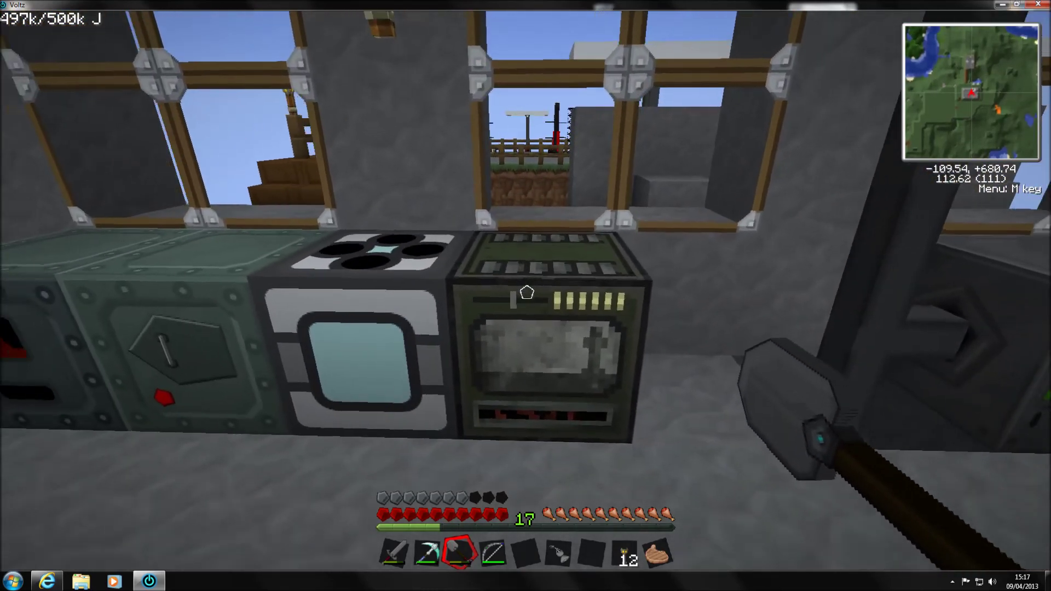
key(s)
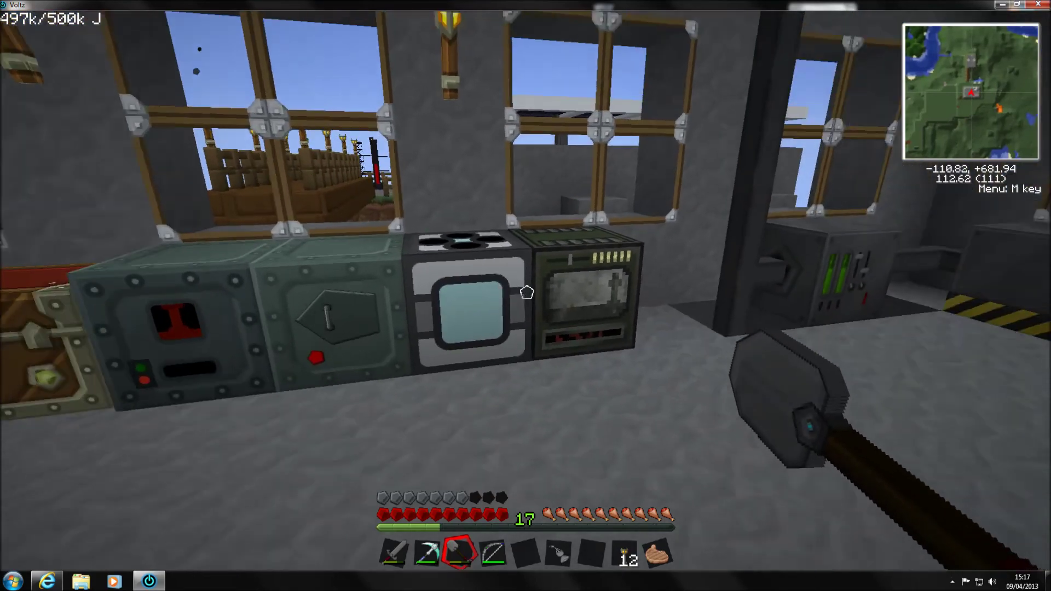
key(w)
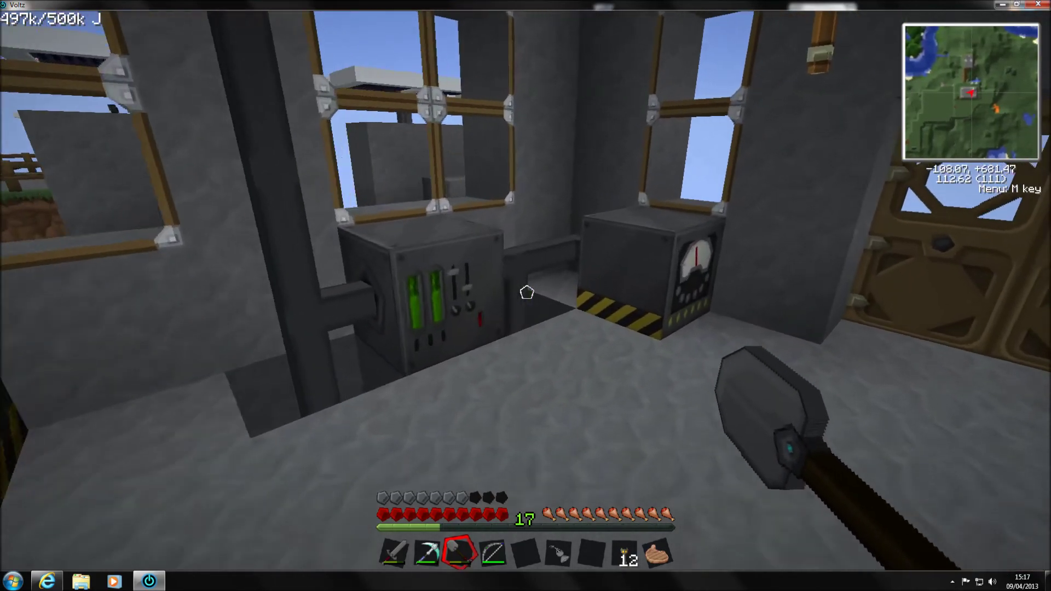
key(w)
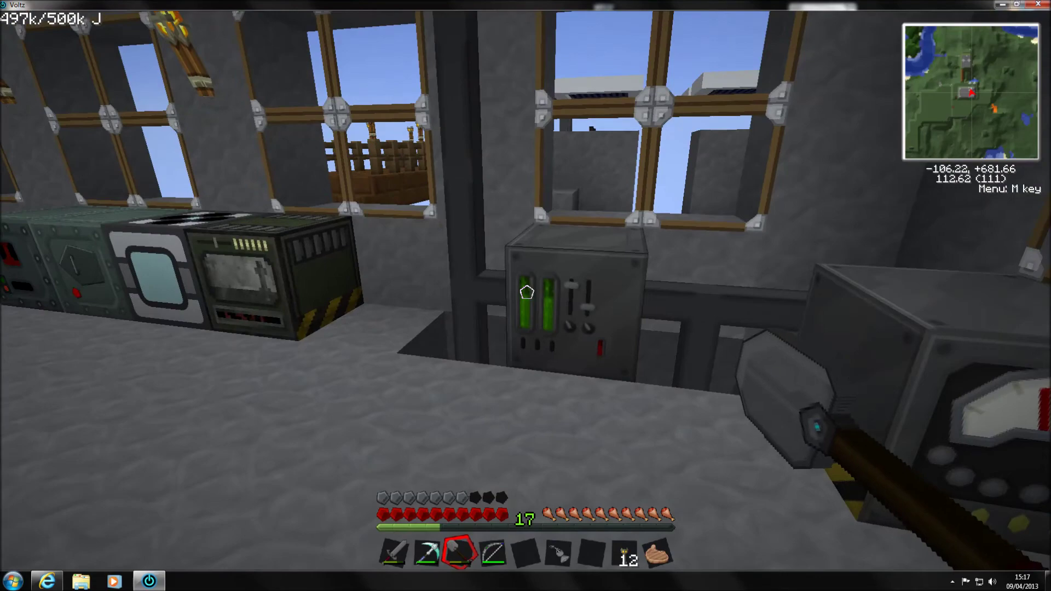
key(w)
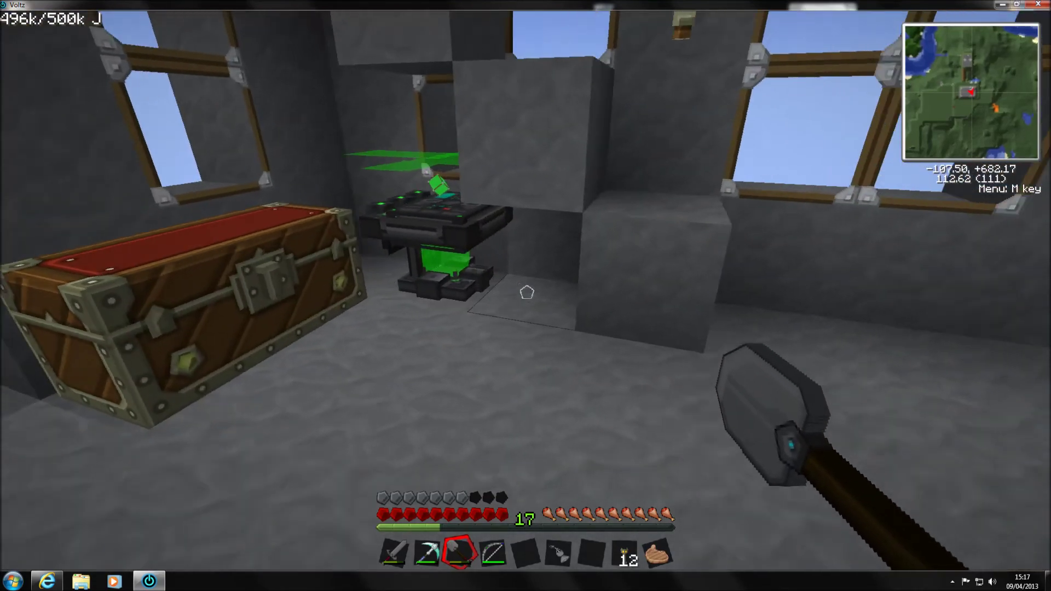
- Climb onto the stone block, past the upper door and up to the red radar dish
key(w)
key(space)
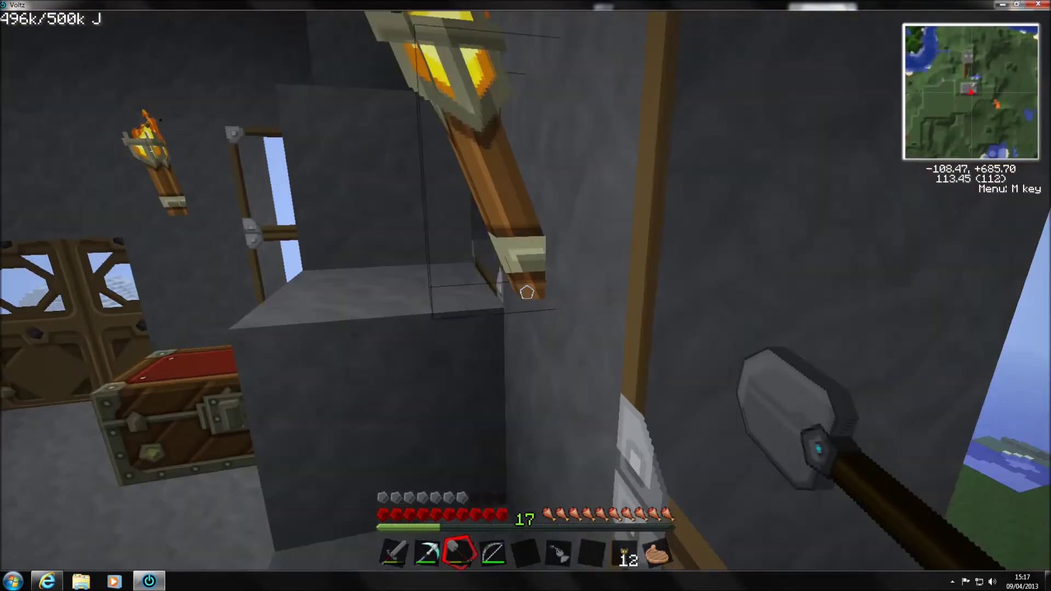
key(w)
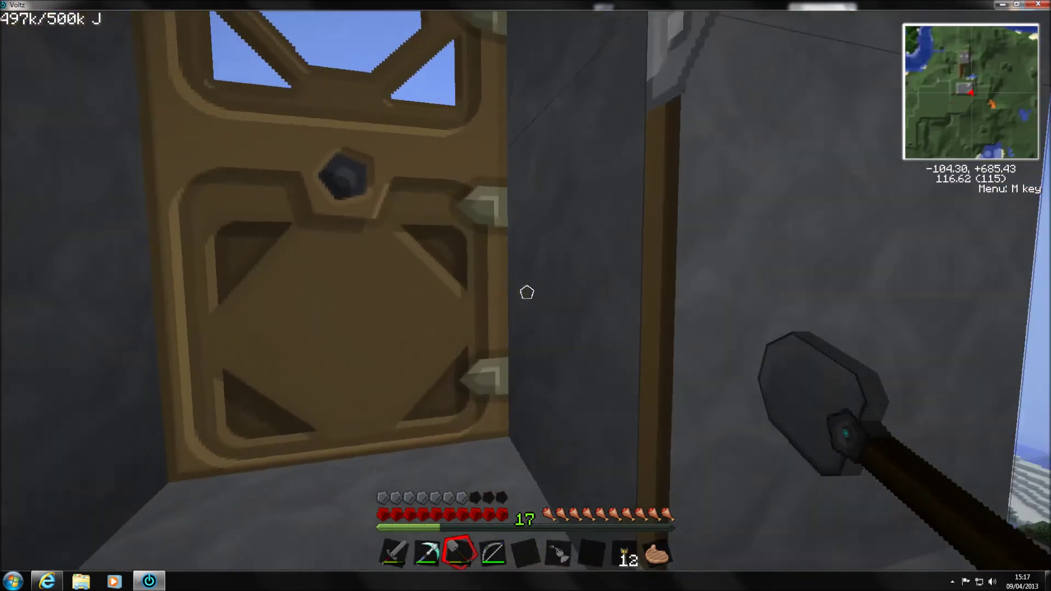
key(w)
key(space)
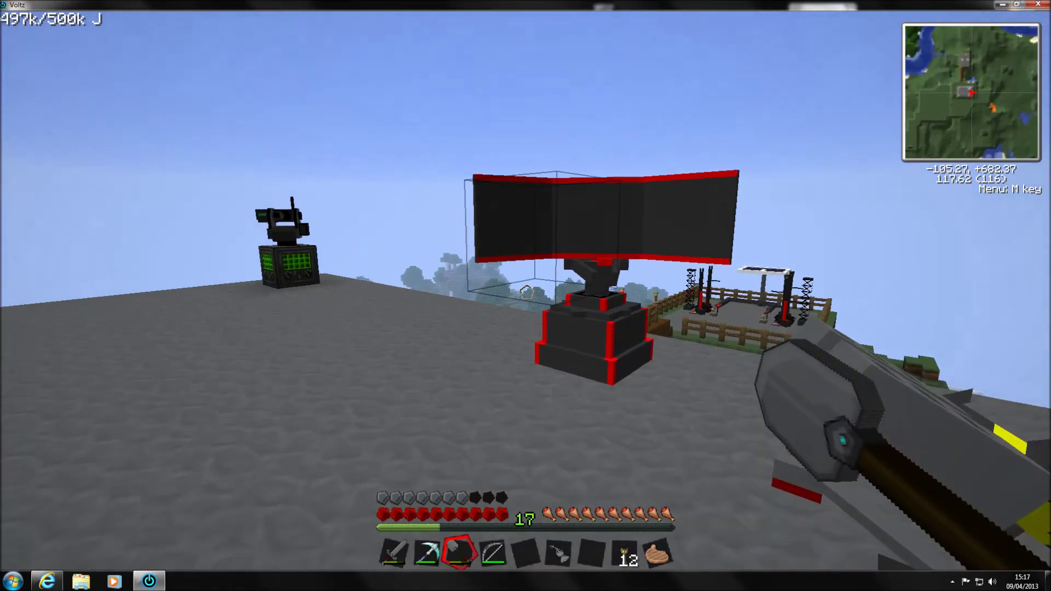
- Drop off the rooftop, cross the grass, re-enter the house and head down to the chests
key(w)
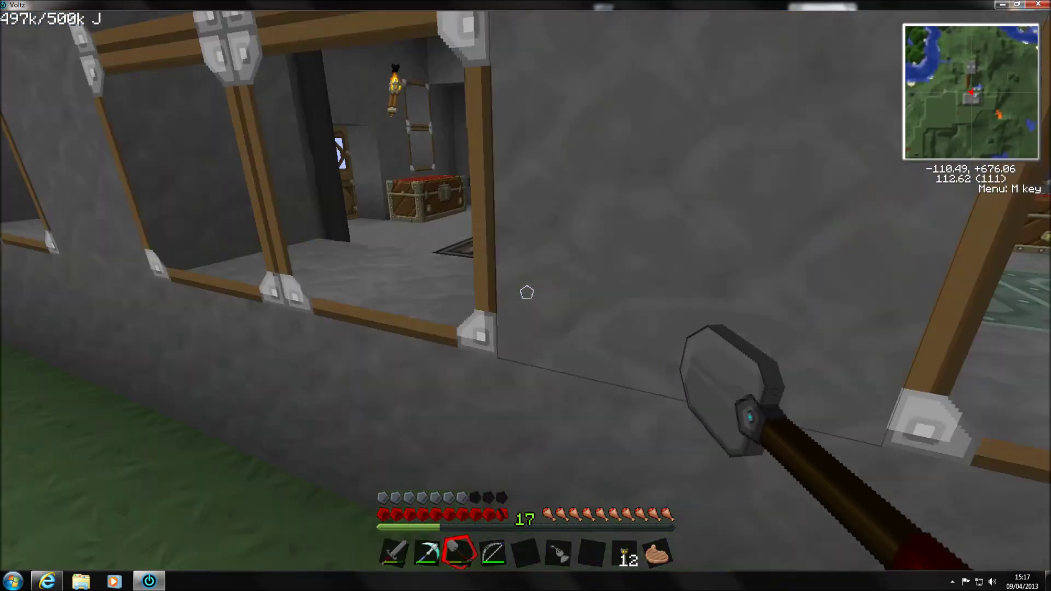
key(w)
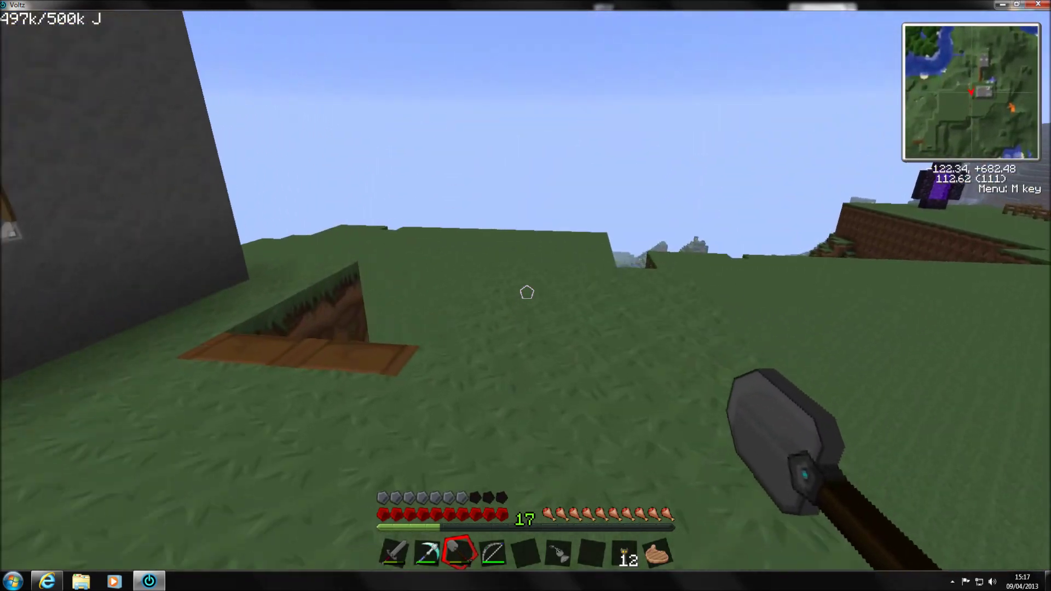
key(w)
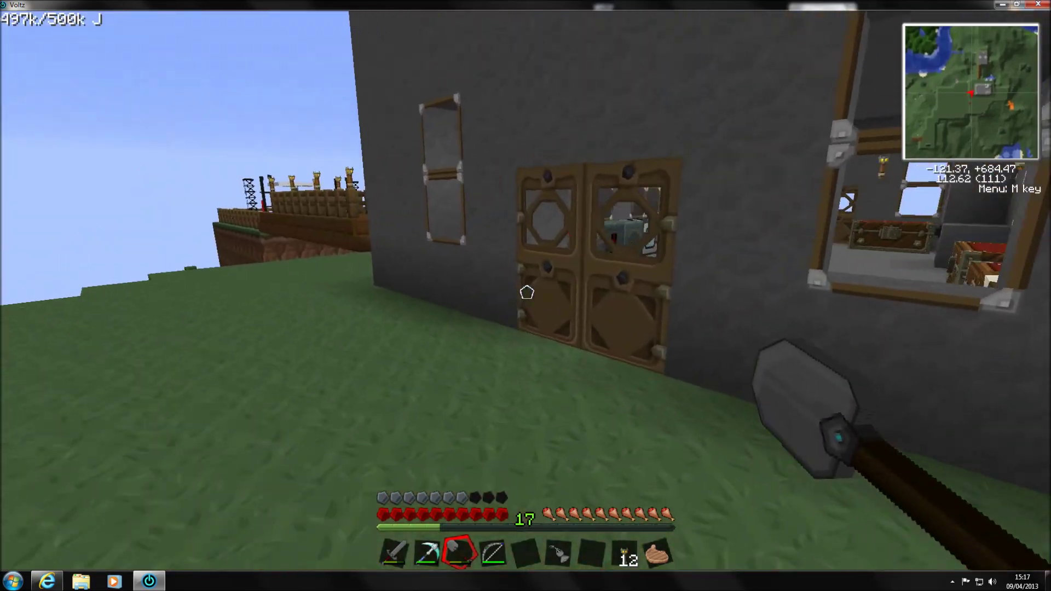
key(w)
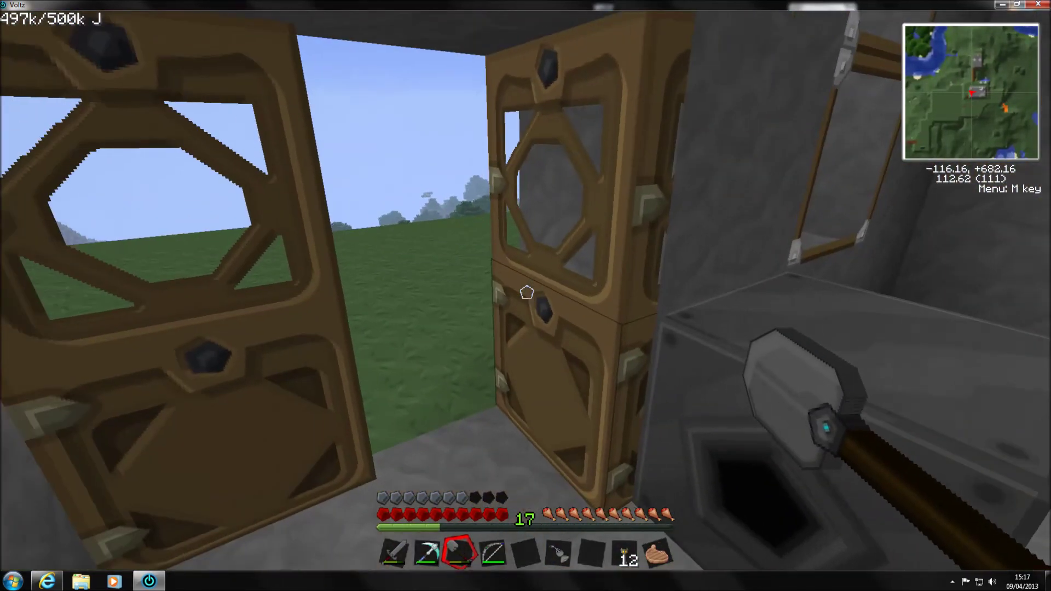
key(w)
key(w)
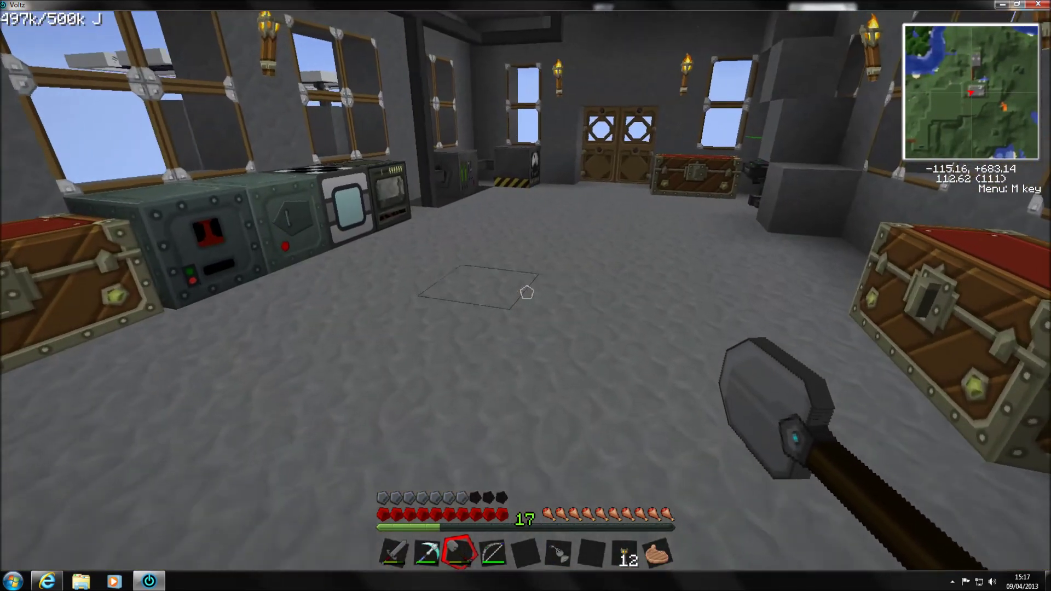
key(w)
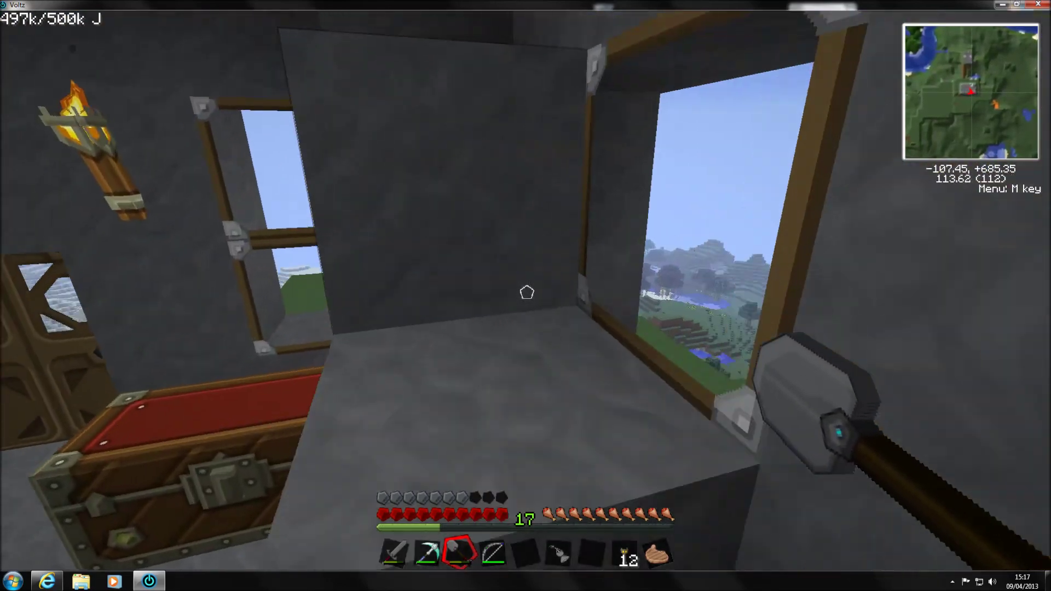
key(w)
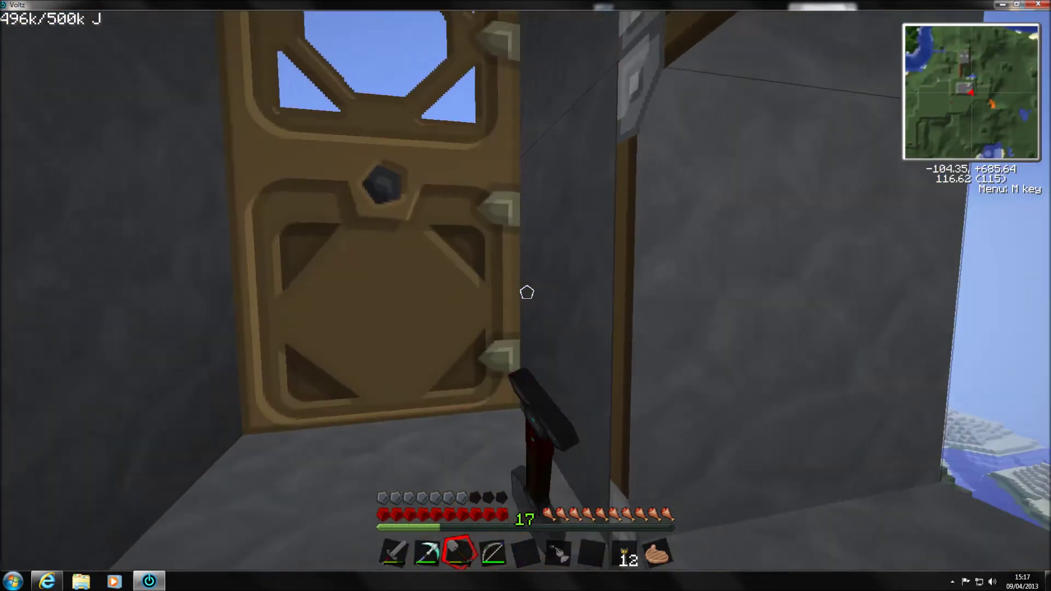
key(w)
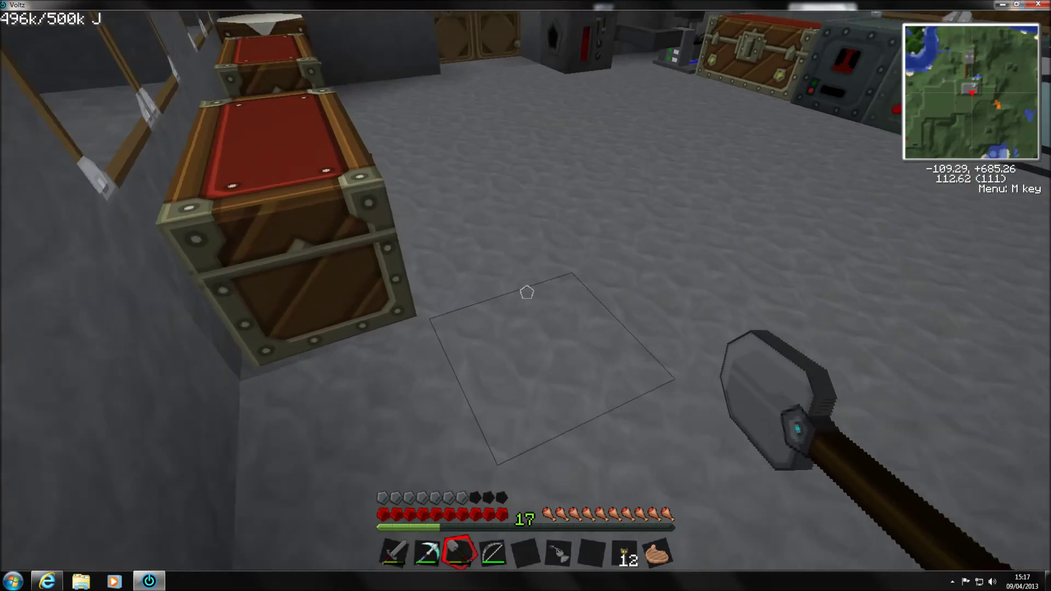
key(w)
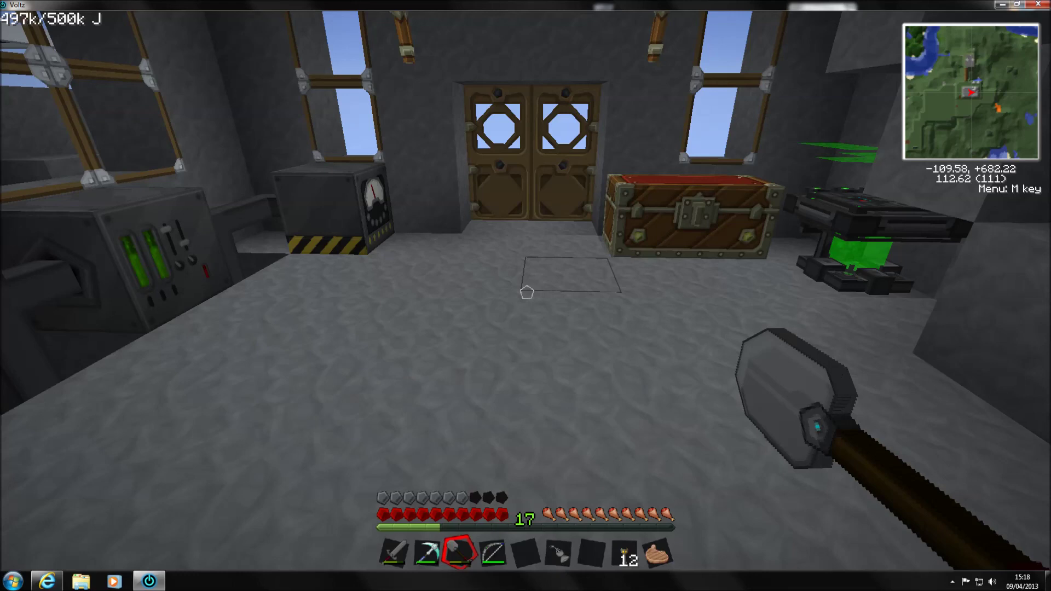
key(s)
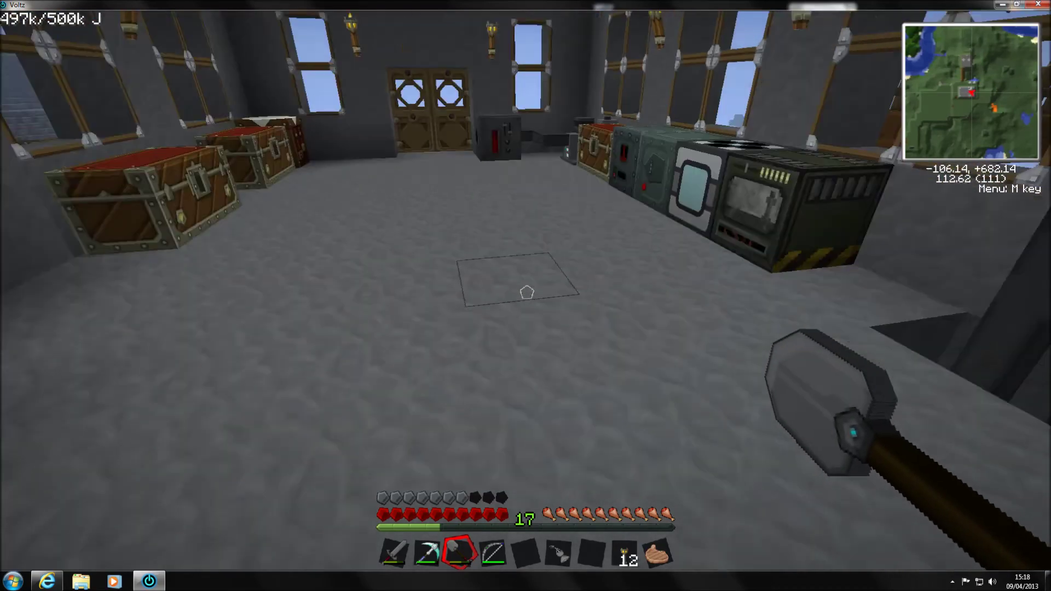
key(w)
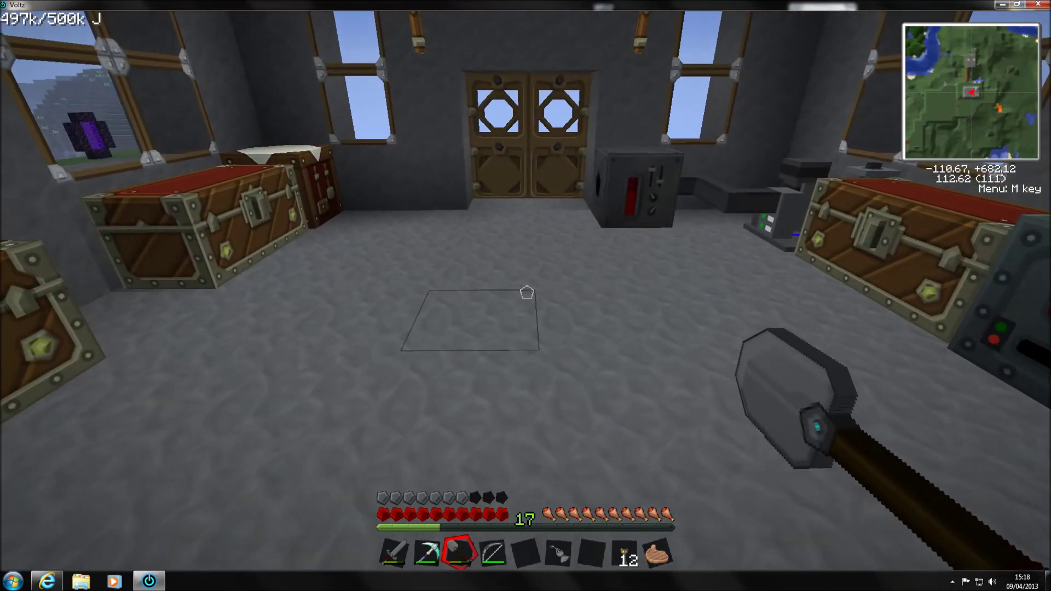